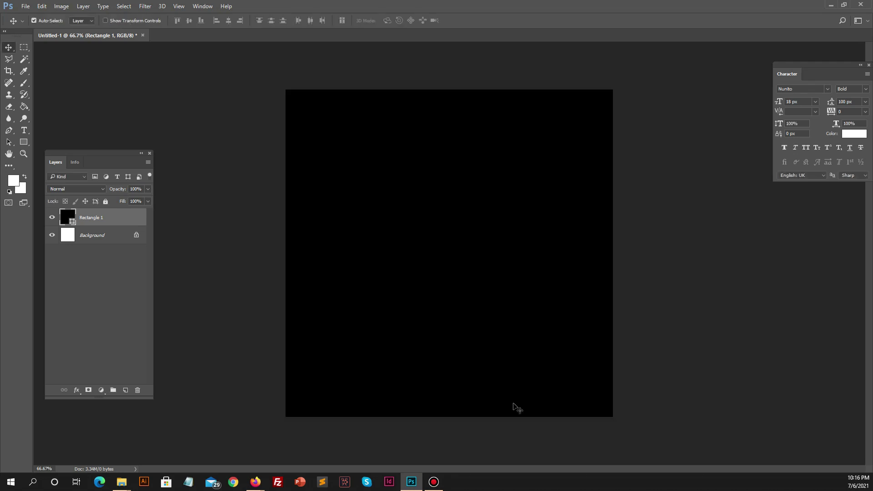
Recolor the full-canvas black rectangle dark grey and warp its lower-left corner inward to form a curved edge
double_click(63, 219)
left_click_drag(83, 193, 83, 184)
left_click(295, 105)
key("ctrl+t")
left_click(373, 20)
left_click_drag(308, 379, 478, 207)
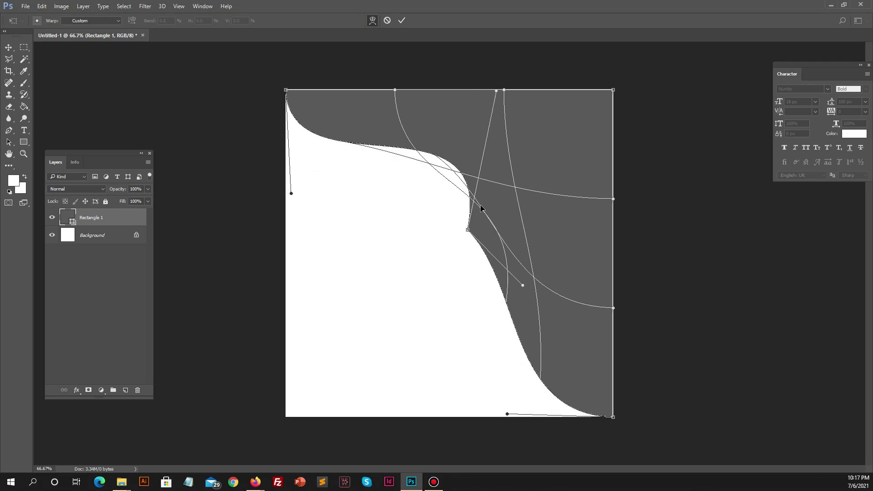
key("Return")
Add a dark grey text line reading "Fashion Banner Cover" on the white area of the canvas
key("t")
left_click(330, 282)
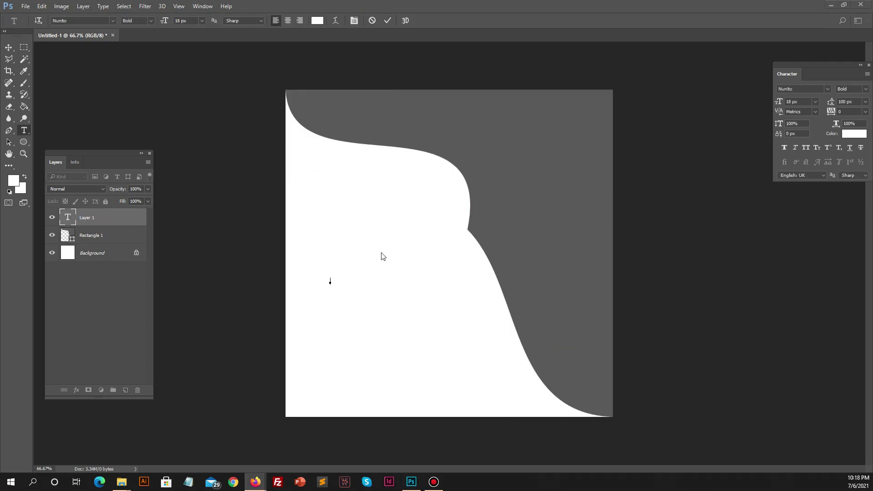
left_click(349, 287)
left_click(318, 21)
key("ctrl+v")
key("Return")
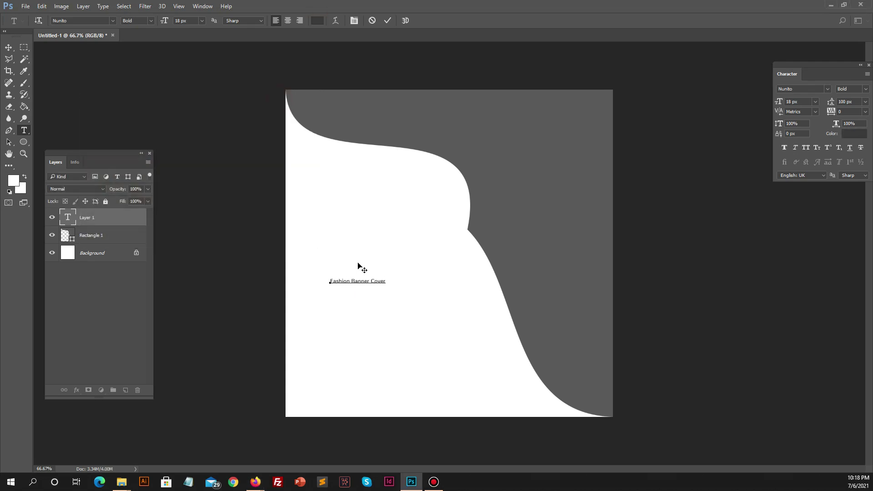
Set the heading text to the Abril Fatface font at 60 px
left_click(113, 20)
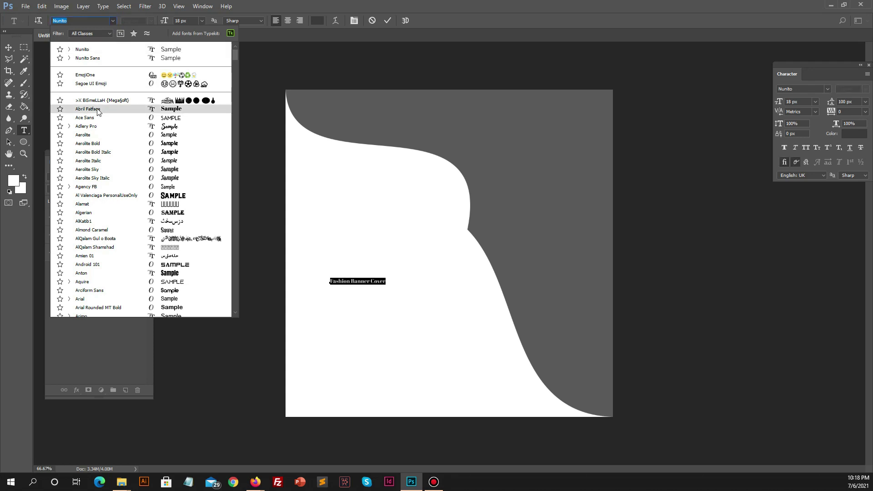
left_click(109, 108)
left_click(201, 21)
left_click(195, 174)
Break the heading into three lines, with Fashion, Banner and Cover each on its own line
left_click(465, 278)
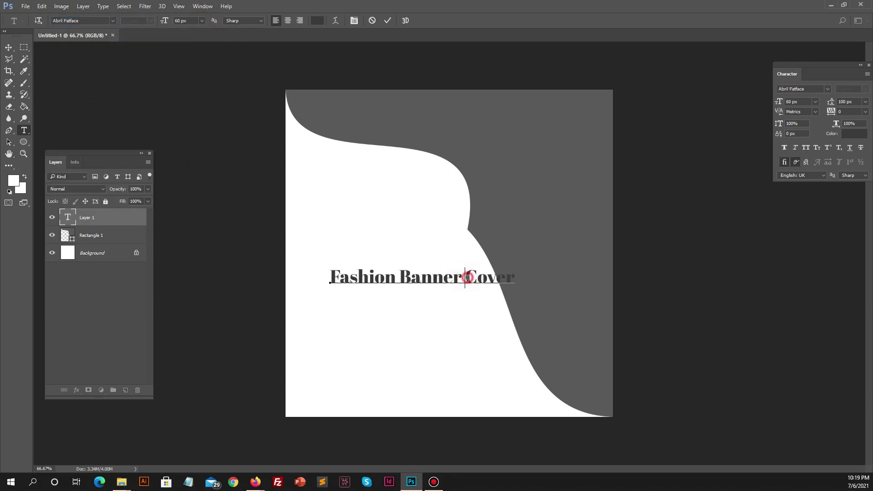
key("Return")
key("Return")
Make the heading all caps at 140 px and move it up across the white area and the curved edge
key("ctrl+a")
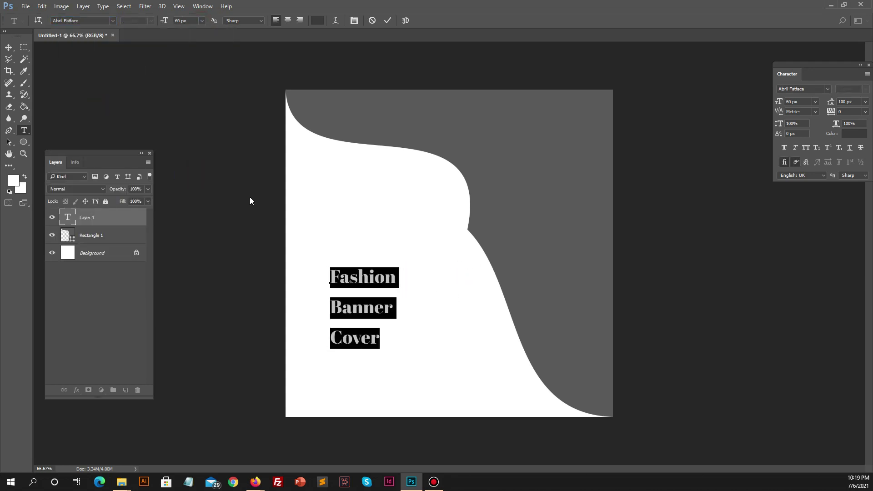
left_click(805, 148)
type("150")
key("ctrl+Return")
left_click(8, 48)
left_click_drag(403, 271, 381, 216)
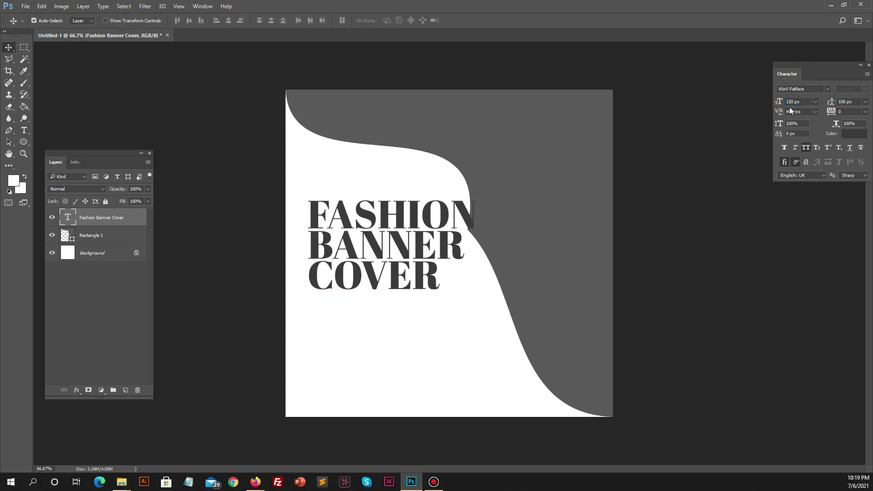
type("4")
left_click_drag(369, 212, 381, 208)
Color the heading text black (000000)
left_click(854, 135)
left_click(83, 222)
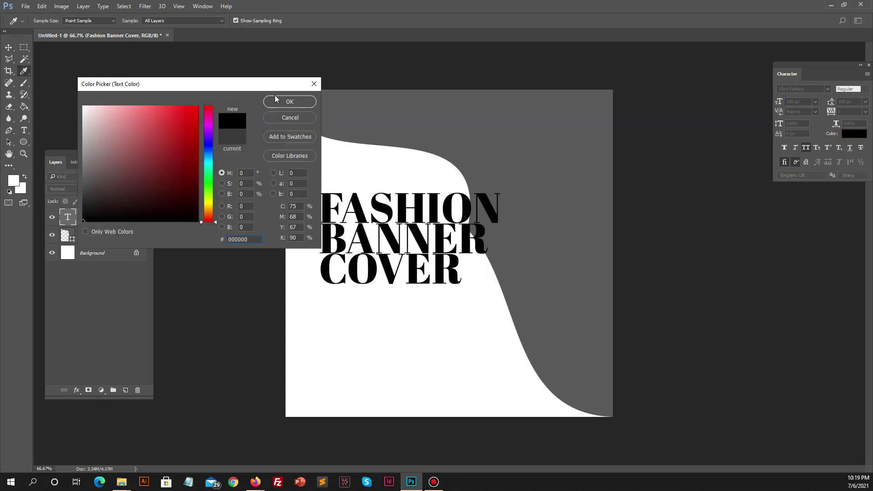
left_click(288, 100)
left_click(649, 236)
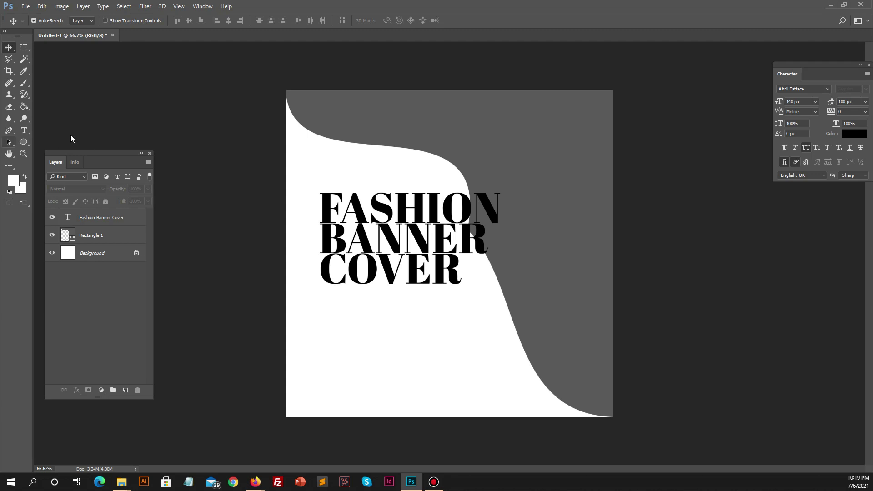
Add a two-line text reading "GET EXTRA" and "DISCOUNT" below the heading
key("t")
left_click(59, 121)
left_click(371, 329)
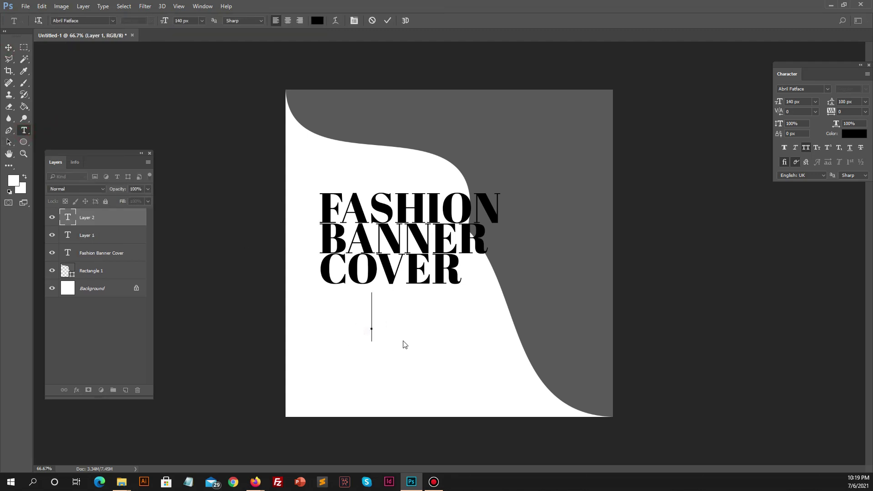
type("GE ")
type(" EXTR")
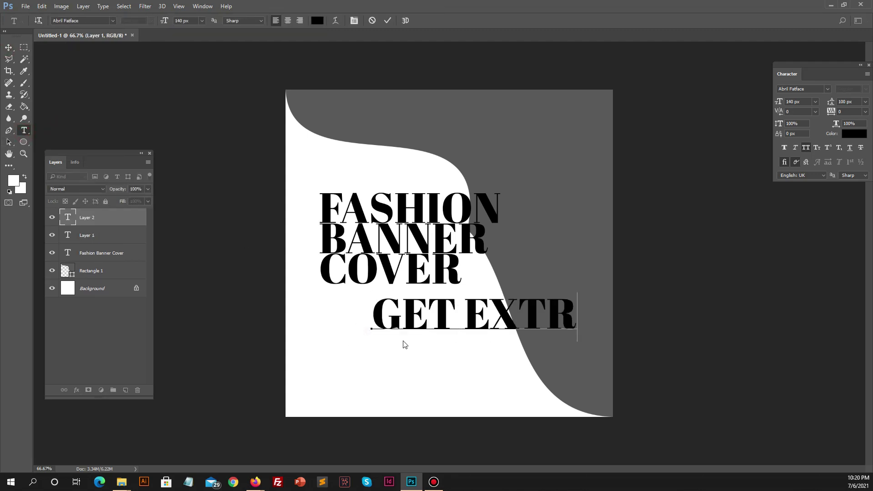
type("A")
key("Return")
type("DISCOUNT")
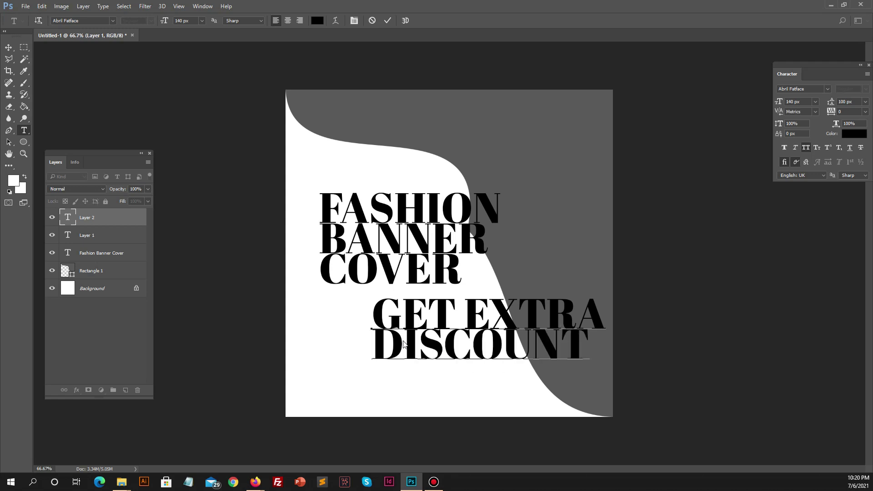
Resize the "GET EXTRA" line to 48 px and the "DISCOUNT" line to 80 px
key("ctrl+a")
left_click_drag(604, 309, 372, 309)
left_click(815, 101)
left_click(801, 243)
left_click_drag(591, 345, 372, 346)
left_click(816, 101)
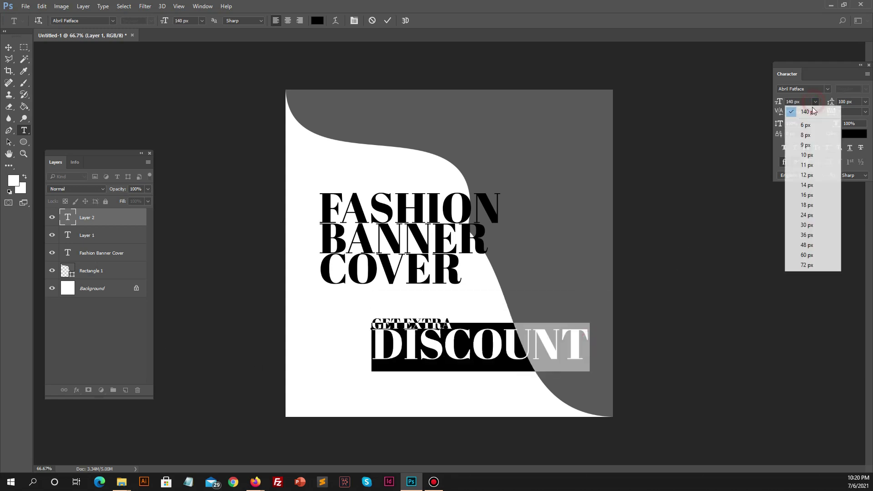
left_click(801, 253)
type("8")
key("ctrl+Return")
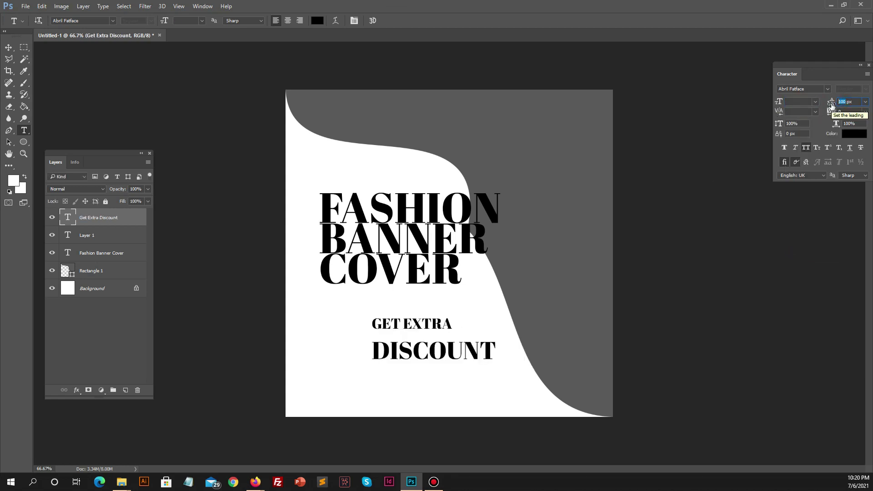
Set the discount text's leading to 60 px, then center-align it and place it beneath the heading
key("Return")
type("6")
key("Return")
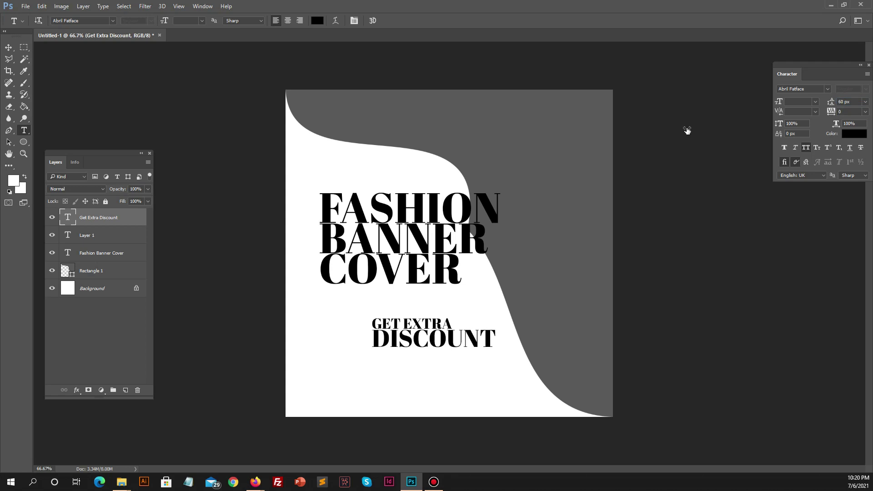
left_click(288, 20)
left_click(9, 48)
left_click_drag(367, 323, 407, 332)
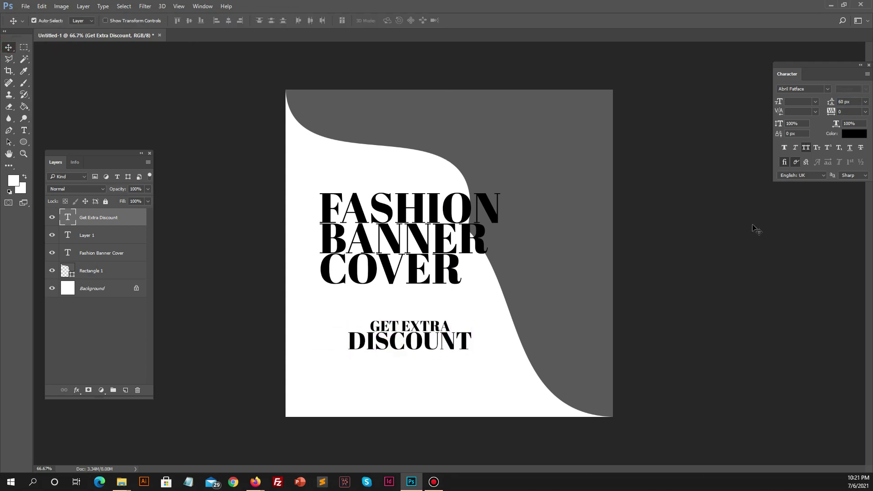
Change the discount text's font to Bebas Neue
left_click(827, 89)
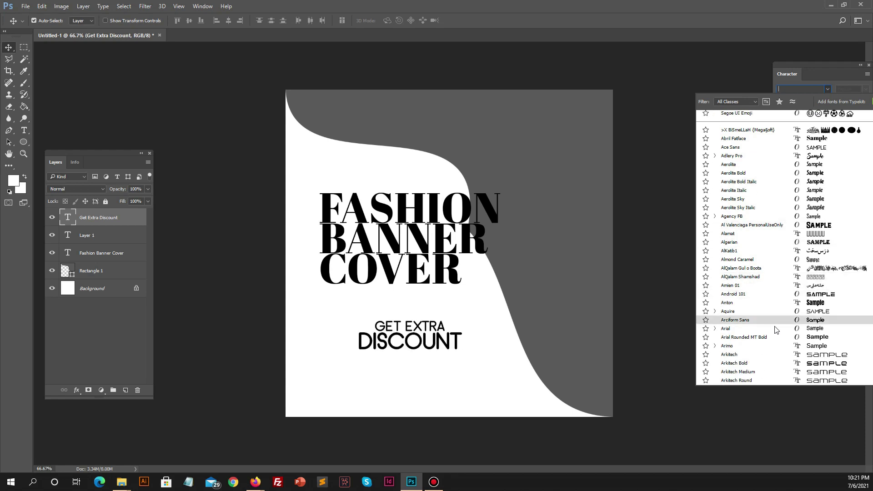
scroll(775, 319, "down", 7)
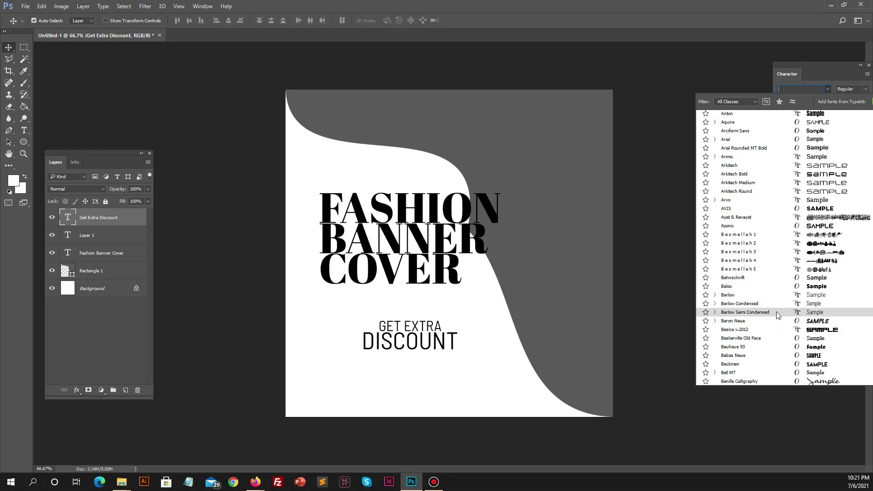
left_click(769, 355)
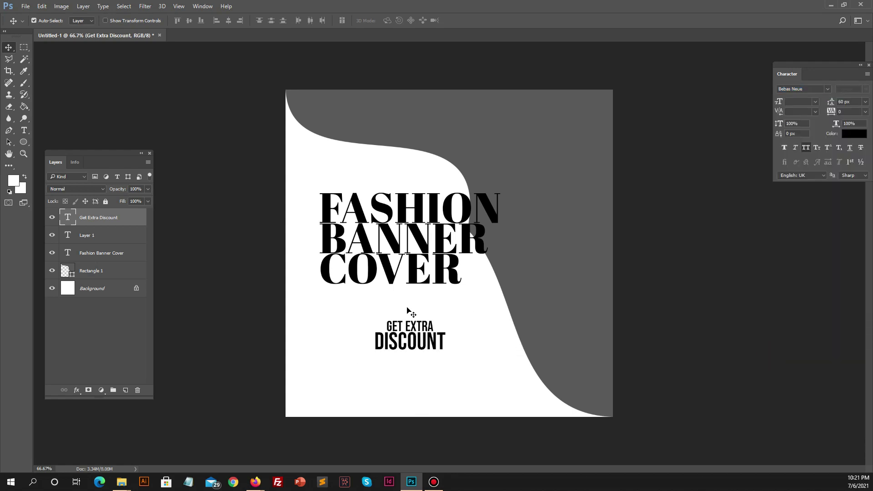
Set the discount text's leading to 70 px and shift the text slightly to the left
left_click(22, 131)
type("80")
key("Return")
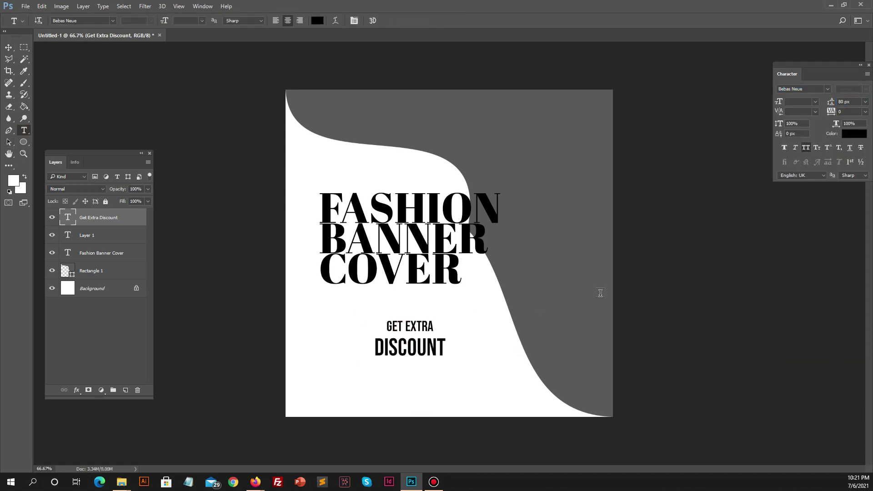
key("shift+Down")
left_click(9, 47)
left_click_drag(412, 344, 388, 345)
Draw a circle with the Ellipse tool and place it over the right end of the discount text
right_click(24, 141)
left_click(46, 156)
left_click_drag(457, 356, 385, 285)
left_click(8, 47)
left_click_drag(421, 320, 436, 343)
Reorder the layers so the discount text sits above the circle, and delete the empty text layer
left_click_drag(99, 235, 106, 220)
left_click(86, 253)
key("Delete")
left_click(100, 235)
left_click_drag(444, 362, 444, 356)
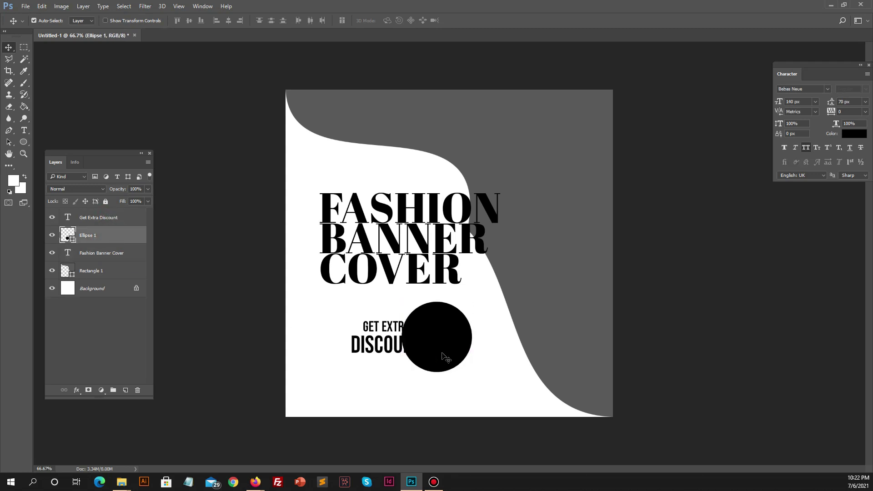
Fill the circle with muted red (ce5656) and move it left behind the discount text
double_click(68, 234)
left_click_drag(146, 195, 150, 128)
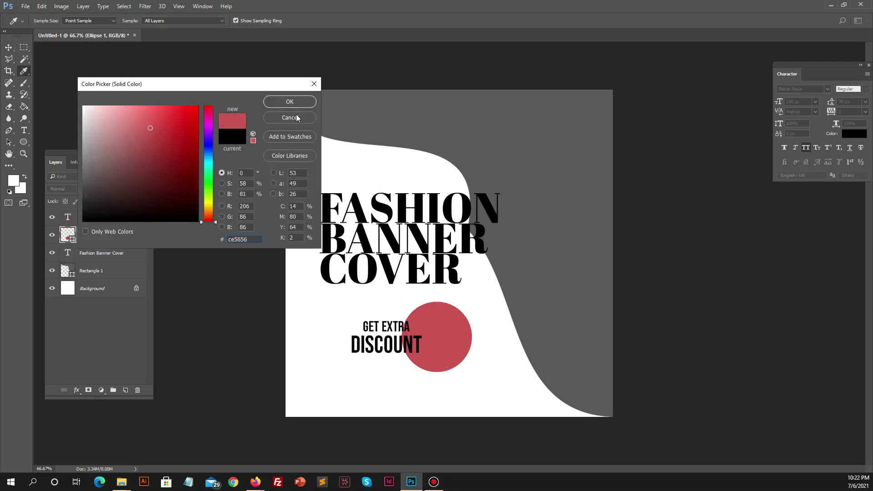
left_click(290, 101)
left_click(452, 334)
left_click_drag(453, 336, 427, 334)
Recolor the curved background shape lime green (c3ee2c)
left_click(534, 207)
double_click(68, 271)
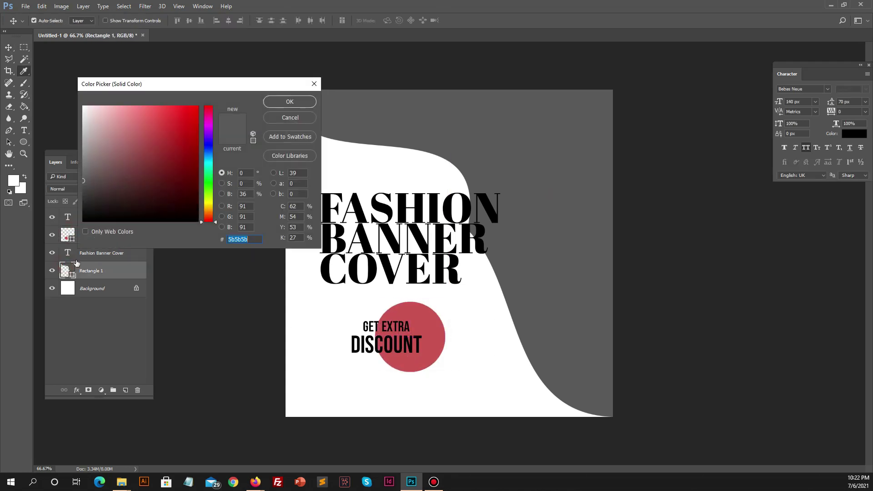
left_click(207, 198)
left_click_drag(174, 160, 173, 113)
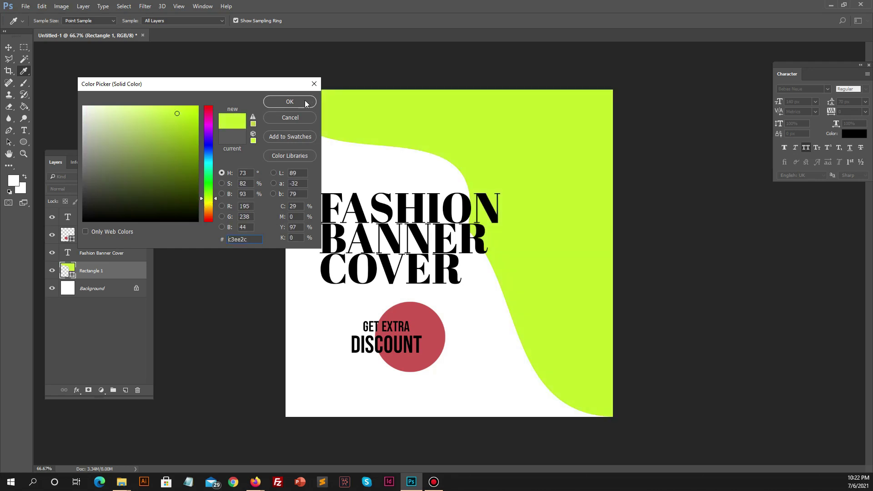
left_click(290, 101)
left_click(711, 307)
left_click_drag(390, 327, 355, 396)
key("t")
left_click(355, 396)
key("ctrl+a")
key("ctrl+a")
type("W")
left_click(348, 395)
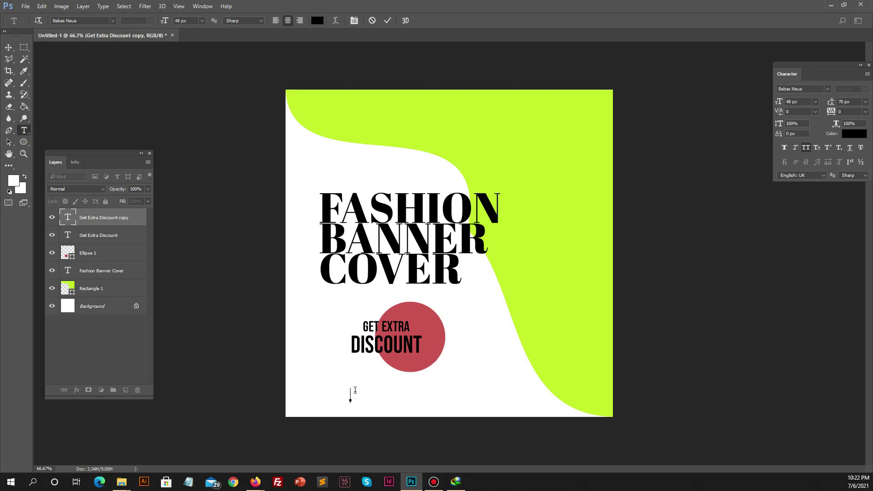
type("WW.WEBSROAD.COM")
Set the web address text to 30 px with all caps turned off
key("ctrl+a")
type("30")
key("Return")
key("ctrl+Return")
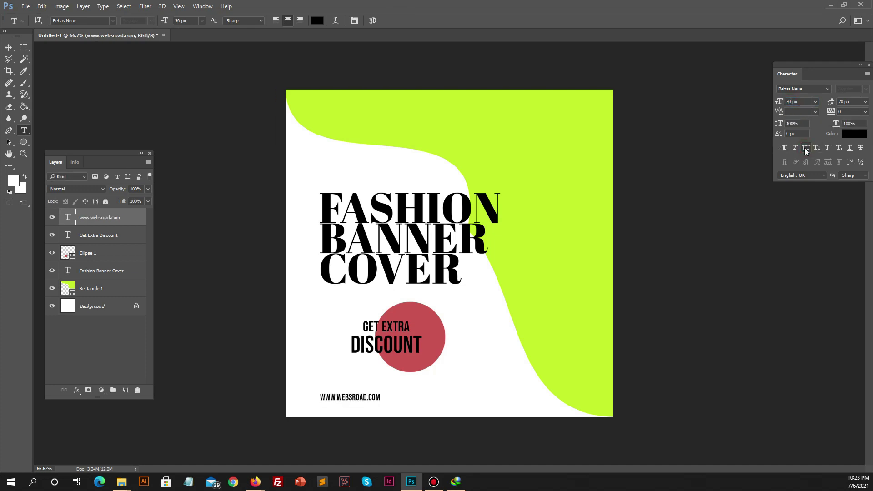
Change the web address font to Barlow Semi Condensed in the Bold style
triple_click(344, 398)
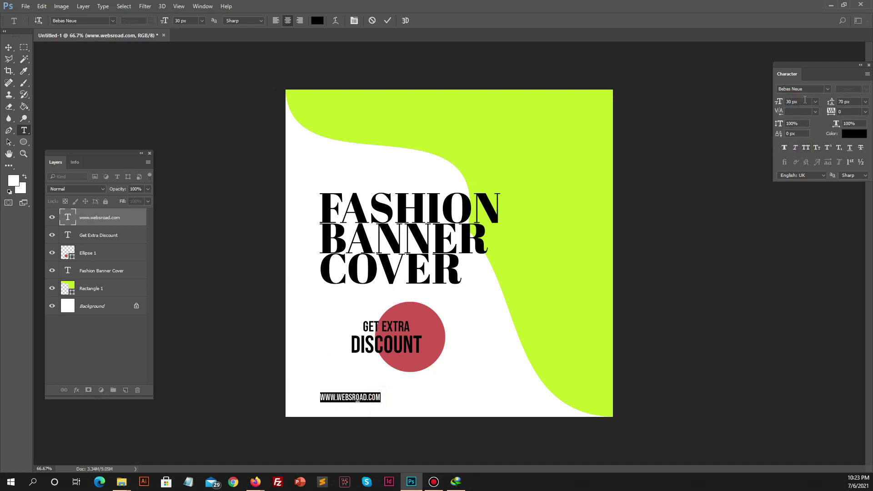
left_click(828, 89)
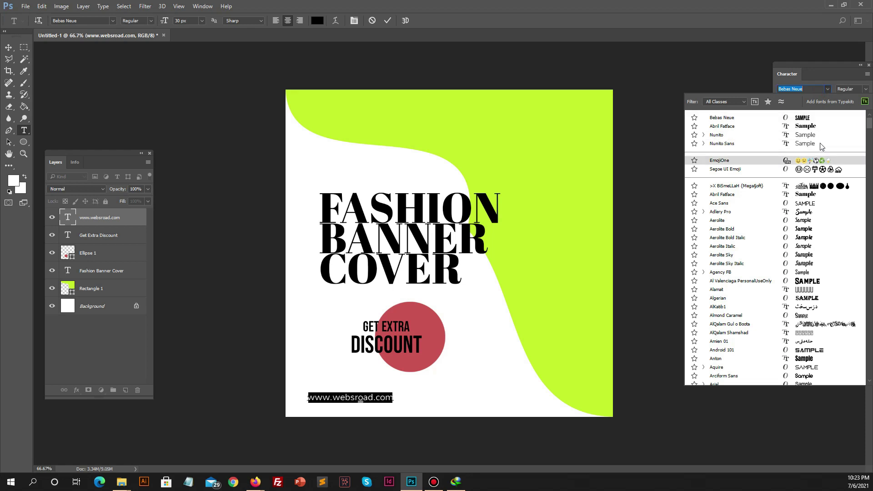
scroll(807, 318, "down", 7)
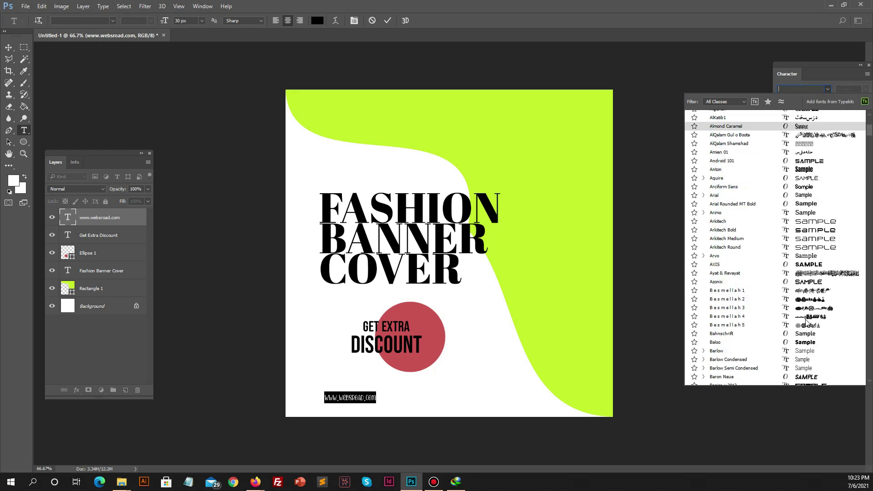
left_click(793, 369)
left_click(865, 89)
left_click(823, 188)
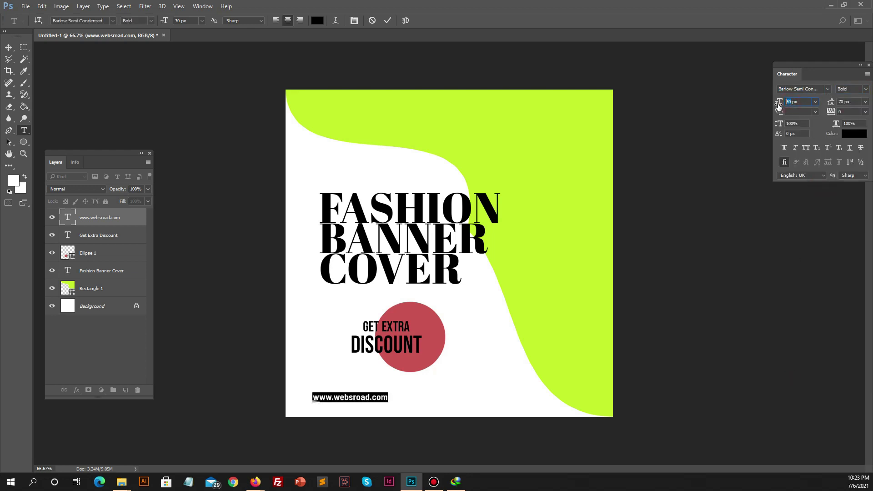
Set the web address to 26 px in the Medium style and nudge it slightly up and left
type("20")
key("Return")
left_click(865, 90)
left_click(831, 173)
left_click(866, 90)
left_click(842, 155)
left_click(9, 48)
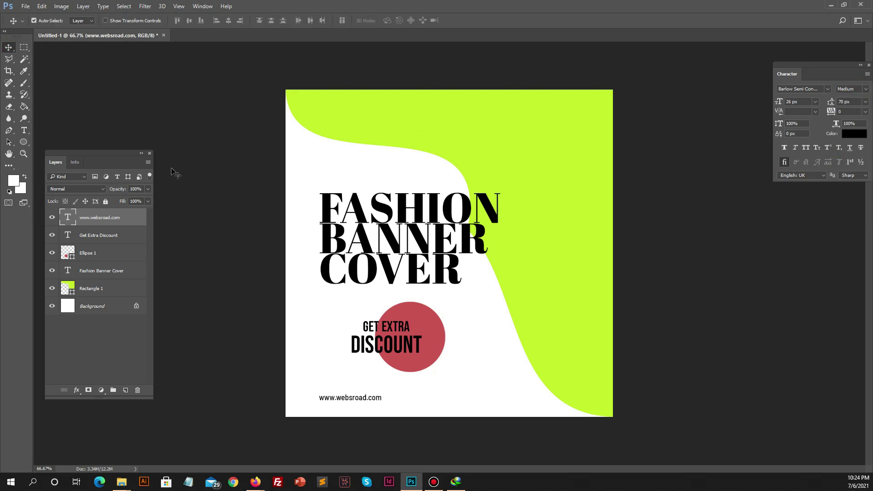
left_click_drag(347, 404, 340, 401)
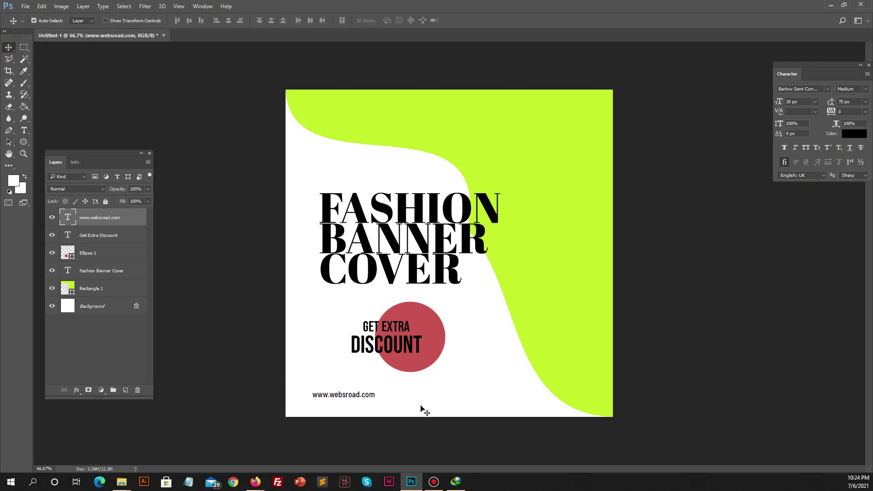
Draw a black rectangular bar over the web address, starting at the canvas's left edge
left_click(432, 383)
left_click(356, 396)
right_click(23, 142)
left_click(68, 142)
left_click_drag(286, 387, 383, 403)
left_click(9, 47)
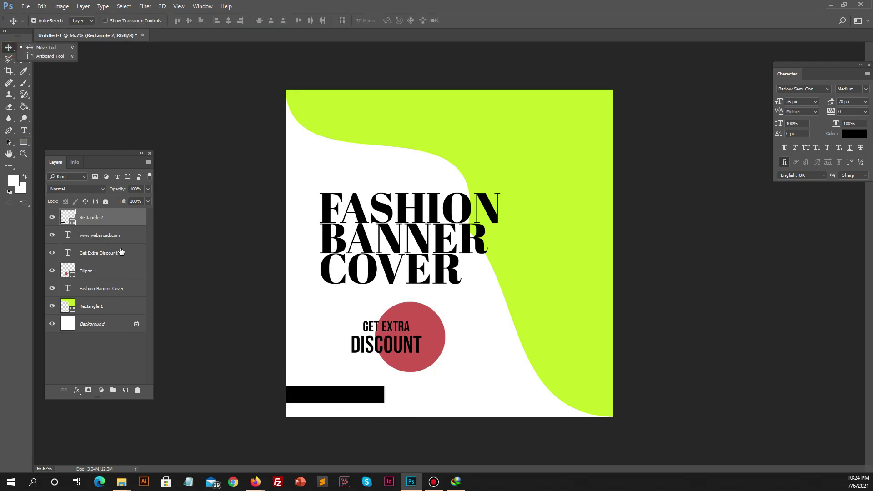
Move the web address layer above the black bar and color its text white
left_click_drag(100, 239, 100, 212)
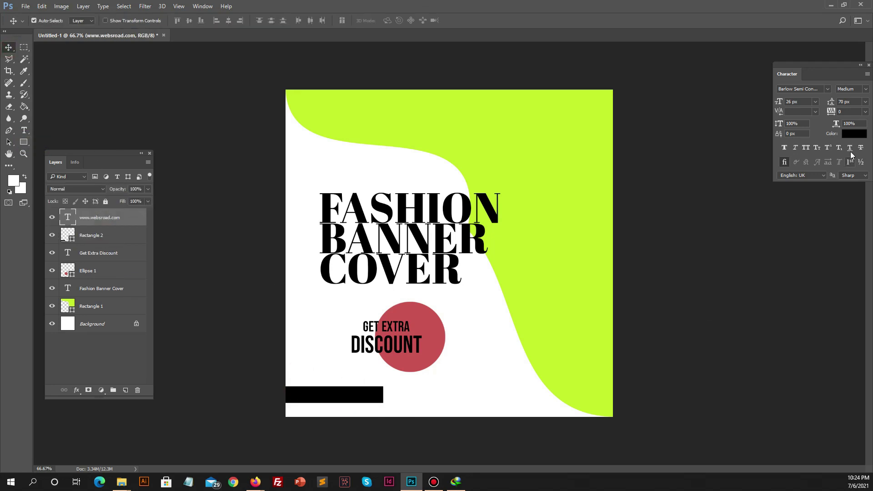
left_click(852, 134)
left_click(468, 351)
left_click(281, 98)
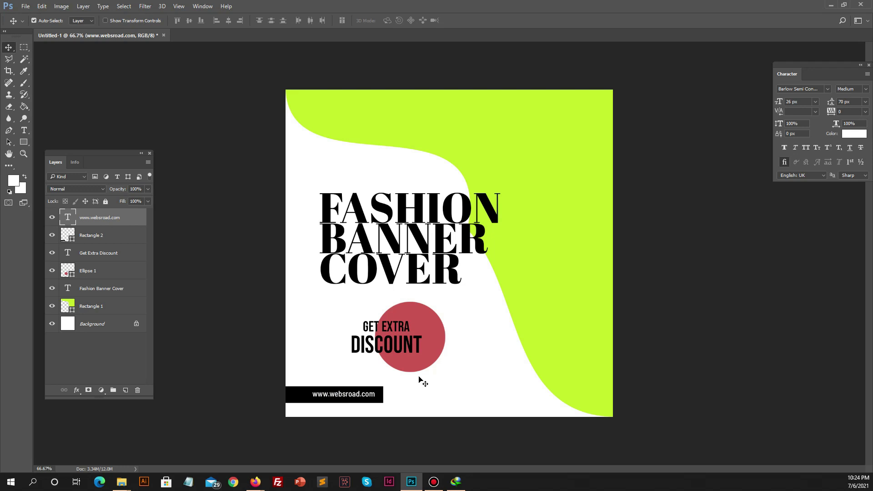
Move the web address and its black bar down together and center the two horizontally
left_click(294, 398, "shift")
key("shift+Down")
key("shift+Down")
left_click(228, 20)
Shorten the black bar slightly from its right end
left_click(382, 404)
key("ctrl+t")
left_click_drag(383, 400, 375, 400)
key("Return")
left_click(399, 391)
Duplicate the lime curved shape and transform the original underneath so its edge shows along the curve
left_click(560, 308)
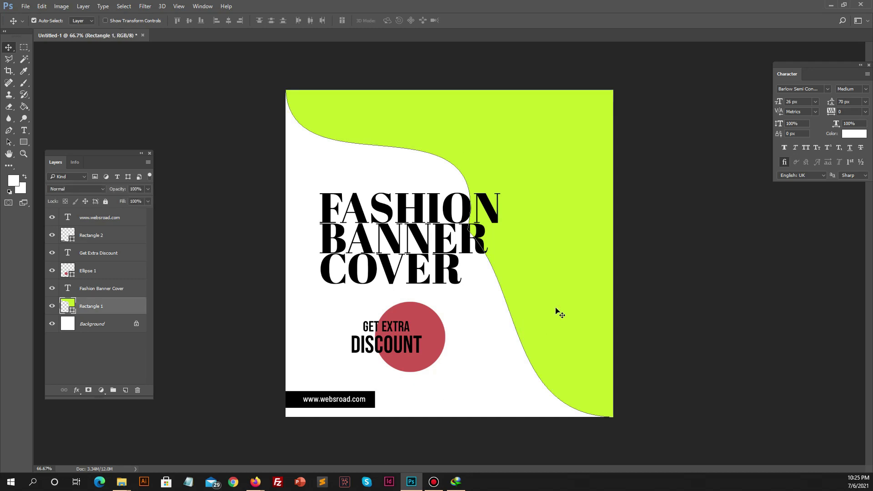
key("ctrl+j")
left_click(110, 325)
key("ctrl+t")
left_click_drag(449, 417, 437, 419)
key("Return")
Recolor the lower curved shape to a darker green, a8cf1f
double_click(67, 322)
left_click(182, 128)
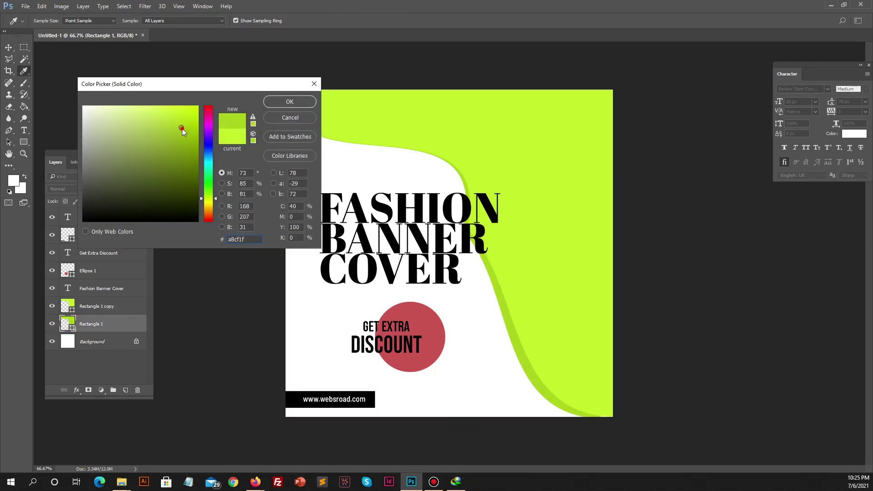
key("Return")
Stretch the darker green shape past the canvas's upper and lower edges so its strip widens along the curve
key("ctrl+t")
left_click_drag(449, 416, 450, 427)
left_click_drag(450, 91, 450, 83)
left_click_drag(449, 426, 452, 431)
key("Return")
Give the upper lime shape a drop shadow of about 23% opacity, 13 px distance and 27 px size
left_click(556, 335)
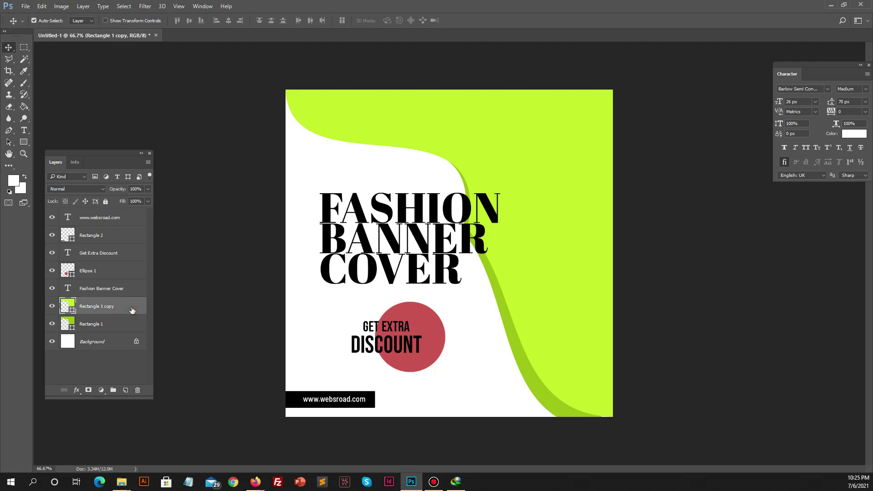
double_click(132, 311)
left_click(431, 324)
left_click_drag(529, 144, 652, 94)
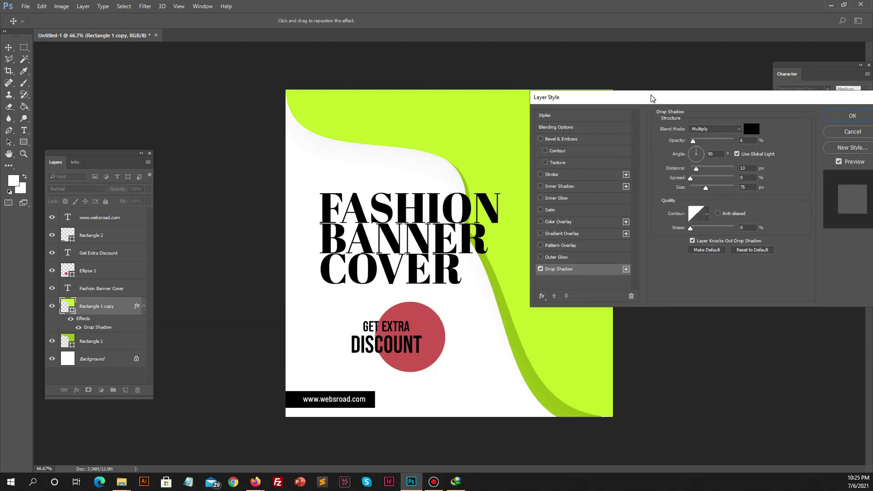
left_click_drag(695, 141, 718, 145)
left_click_drag(706, 187, 698, 188)
left_click_drag(715, 141, 703, 141)
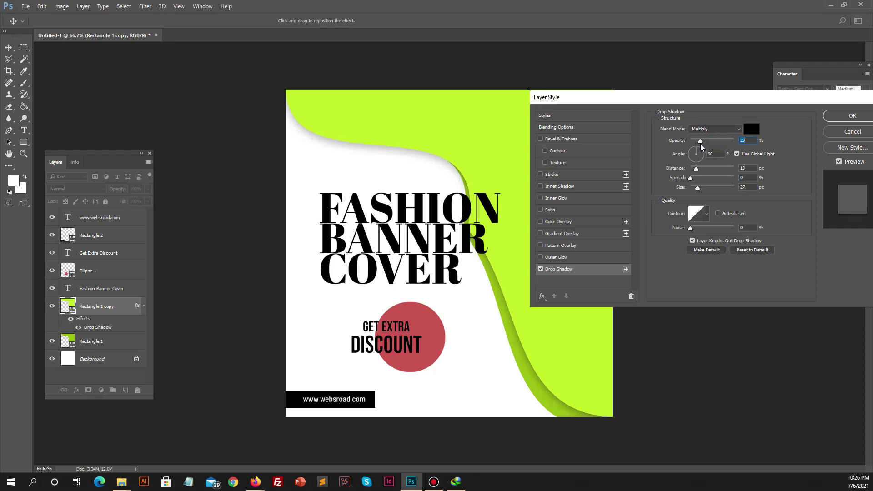
left_click(853, 115)
Nudge the heading slightly up and add the text "50%" beside the lower part of the discount badge
left_click_drag(377, 207, 377, 201)
left_click(24, 131)
left_click(433, 383)
type("50")
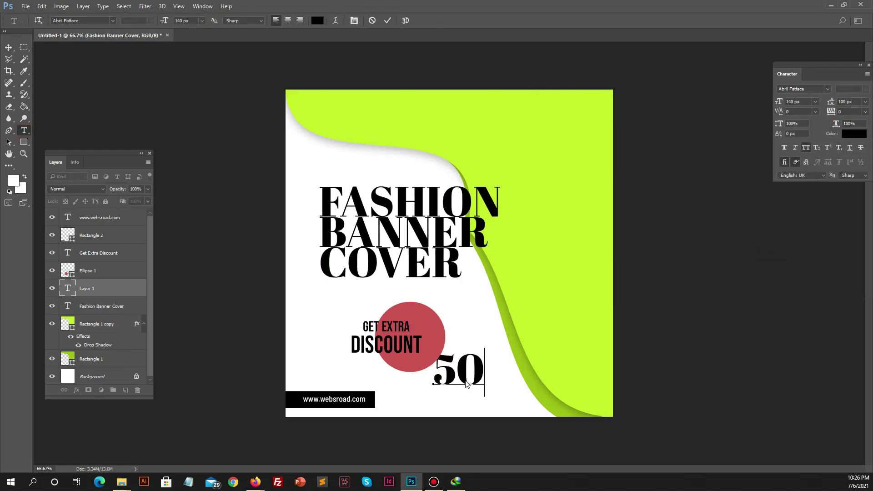
Change the font of the 50% text to Ace Sans
key("ctrl+a")
left_click_drag(810, 69, 703, 109)
left_click(720, 129)
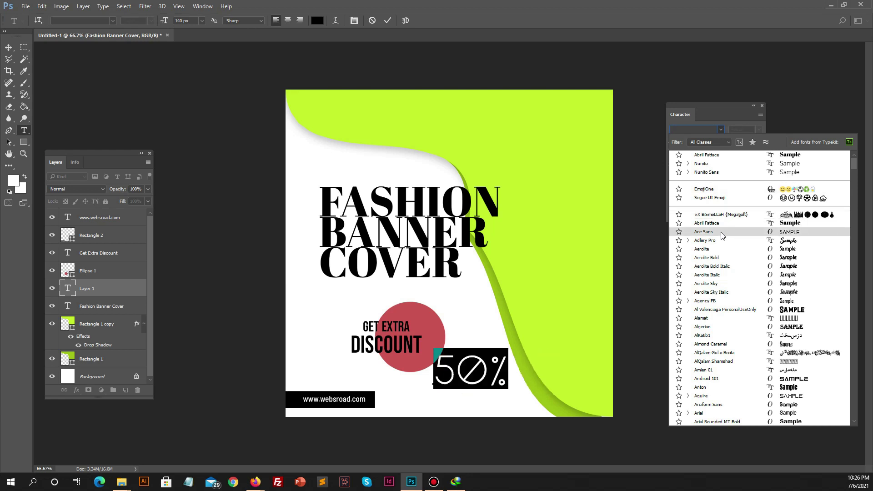
left_click(721, 233)
left_click(8, 47)
left_click(709, 333)
Move the 50% text under the word DISCOUNT and bring its layer to the top of the stack
left_click_drag(477, 374, 432, 372)
left_click_drag(102, 287, 101, 213)
left_click_drag(428, 376, 416, 376)
left_click(748, 174)
left_click(418, 319)
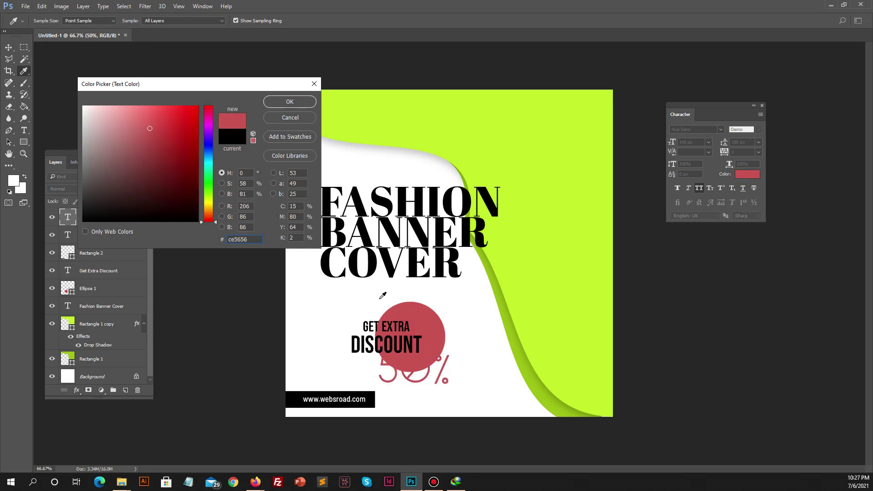
key("Escape")
Rearrange the discount text and red circle around the 50% text, and move all three onto the lime curve's lower edge
left_click_drag(406, 350, 419, 369)
mouse_move(438, 327)
left_mouse_down()
mouse_move(450, 332)
mouse_move(449, 321)
left_mouse_up()
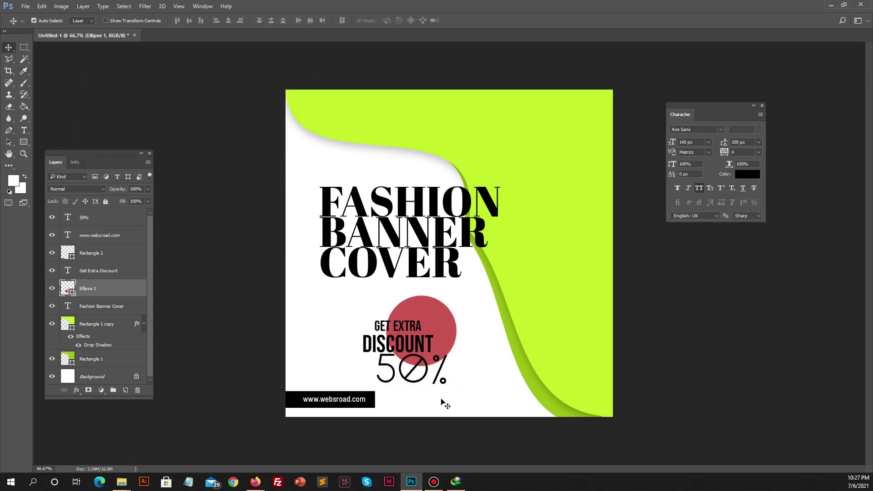
left_click_drag(442, 400, 376, 310)
left_click_drag(440, 362, 514, 382)
key("ctrl+z")
key("ctrl+s")
left_click(279, 263)
left_click(444, 321)
left_click(411, 344, "shift")
left_click(408, 373, "shift")
left_click(664, 349)
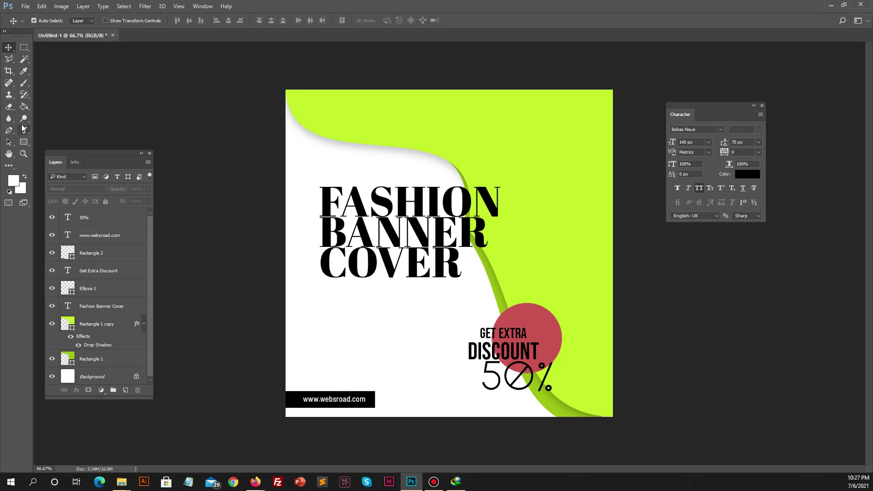
Color the word BANNER in the heading with the badge circle's red, ce5656
left_click(24, 130)
left_click_drag(322, 232, 496, 236)
left_click(748, 174)
left_click(540, 326)
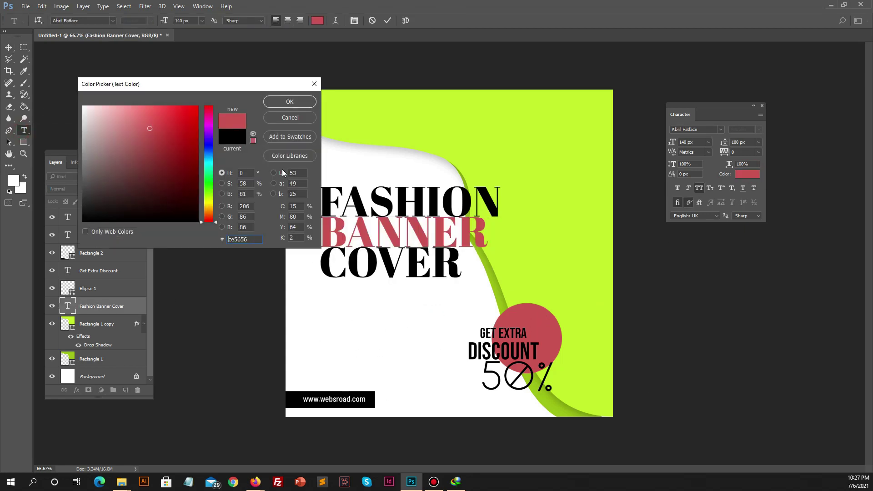
left_click(267, 104)
left_click(8, 48)
left_click(254, 213)
Color the word COVER in the heading with the lime green sampled from the background shape
left_click(392, 274)
left_click(24, 130)
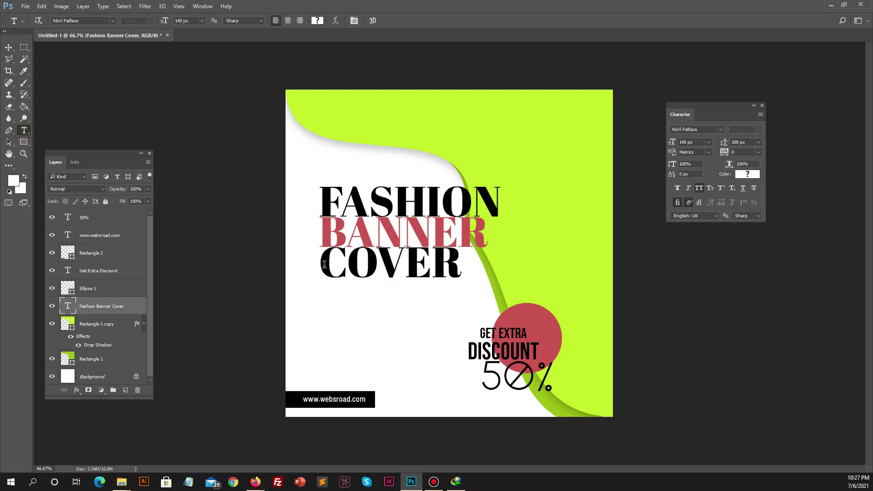
double_click(324, 264)
left_click(747, 174)
left_click(591, 185)
left_click(286, 102)
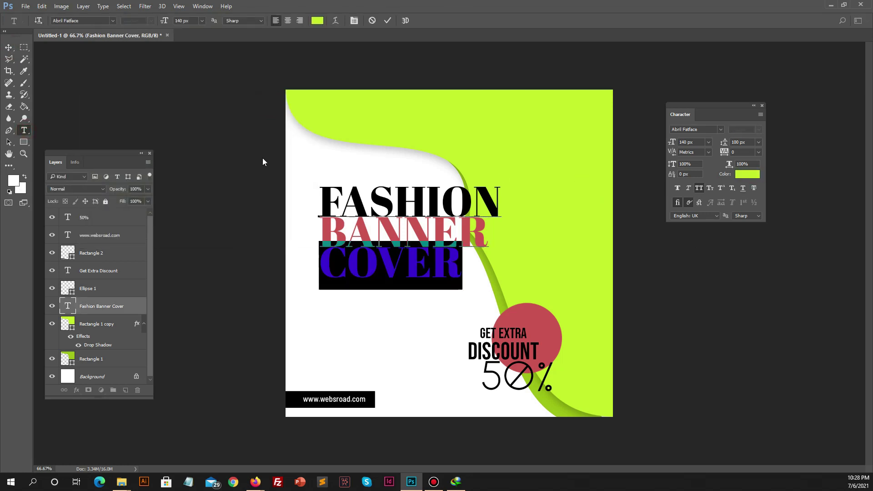
left_click(9, 48)
left_click(215, 141)
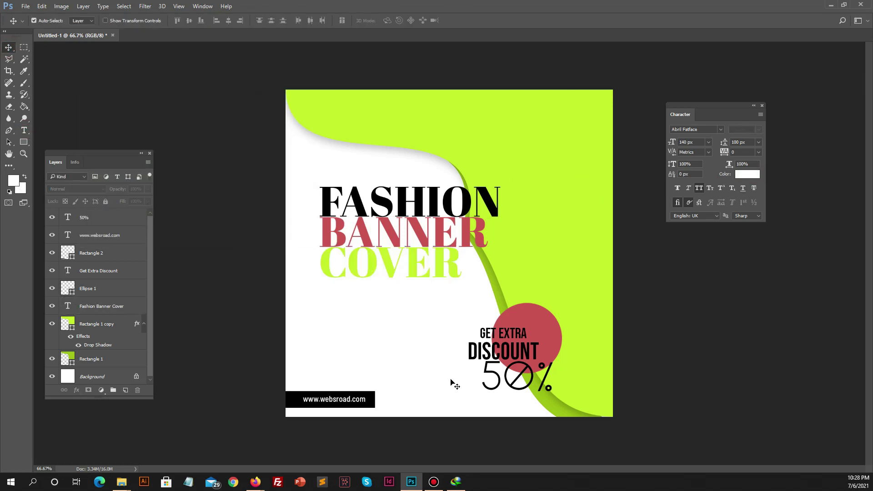
Distort the black web address bar so its right end is slanted
left_click(373, 399)
key("ctrl+t")
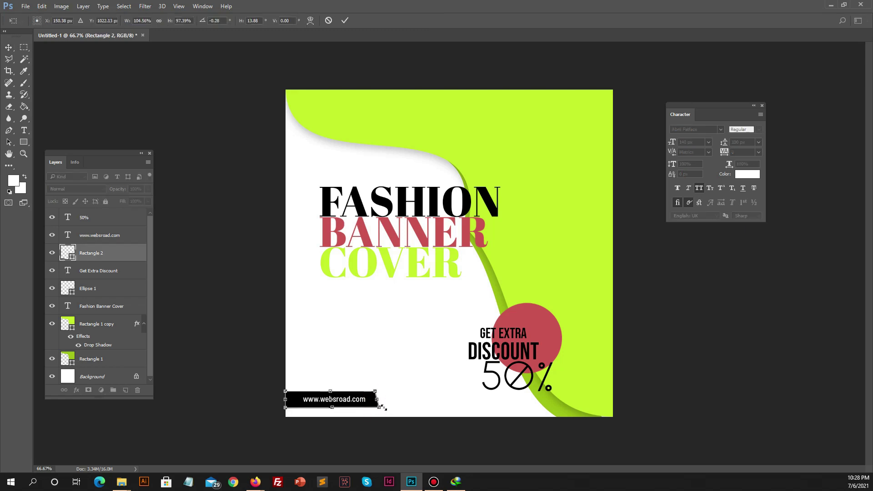
key("Return")
left_click(421, 180)
left_click(290, 411)
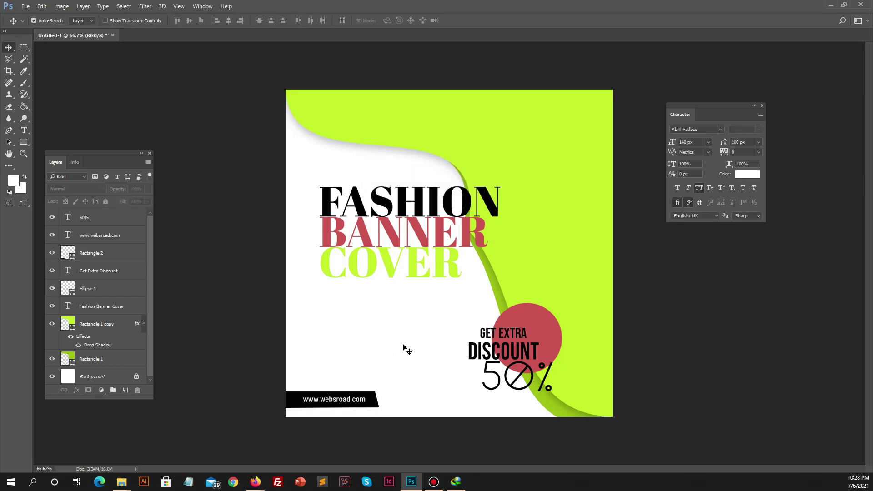
Duplicate the GET EXTRA DISCOUNT text below the heading and replace its wording with "OFFER ONLY FOR 5DAYS"
left_click(374, 275)
left_click_drag(501, 350, 362, 314)
left_click(24, 131)
left_click(361, 304)
key("ctrl+a")
type("OFFER ONLY FOR 5DAYS")
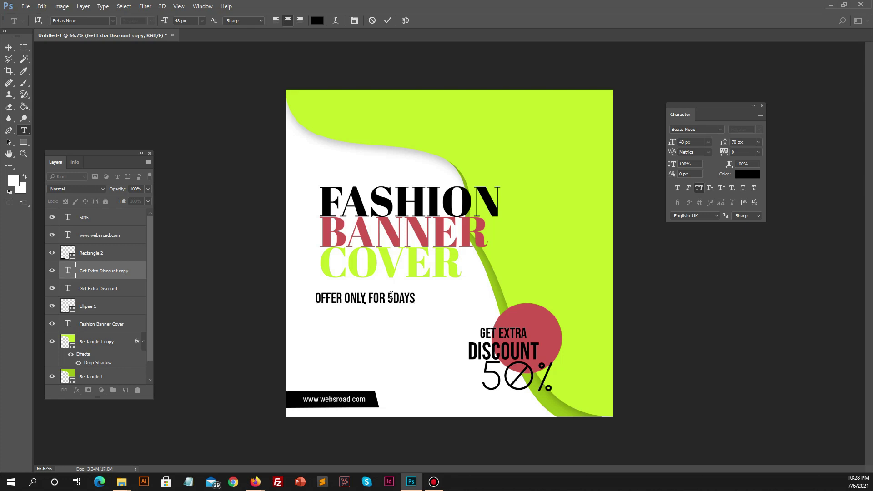
Insert a space before DAYS in the offer text and enlarge the digit 5 to 72 px
key("ctrl+z")
left_click(395, 300)
double_click(389, 298)
left_click(708, 142)
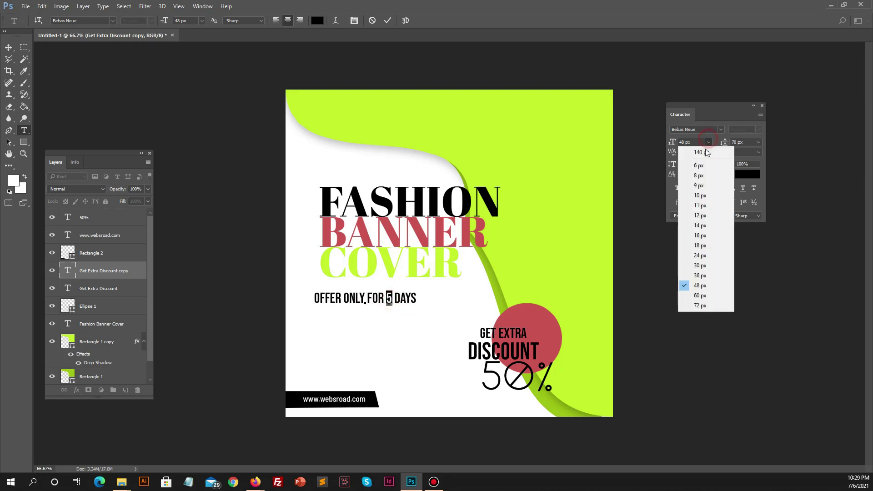
left_click(700, 305)
left_click(399, 299)
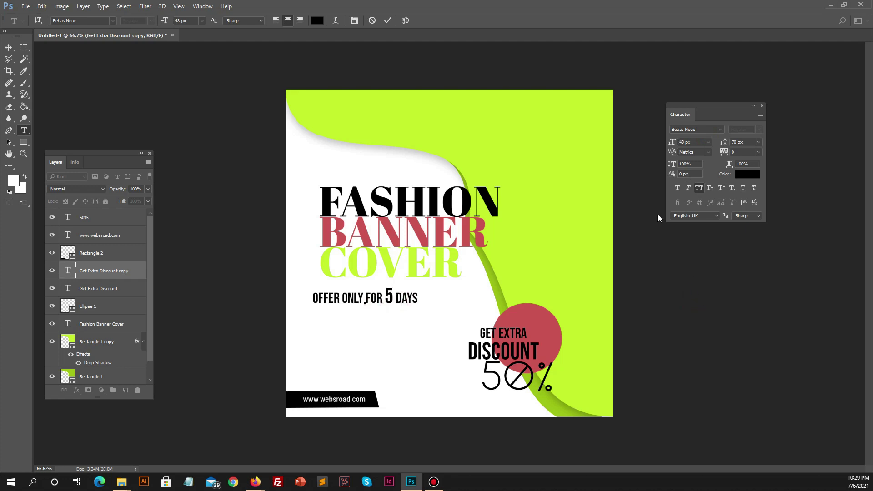
Preview other fonts on the whole offer text and choose Bebas Neue
key("ctrl+a")
left_click(721, 129)
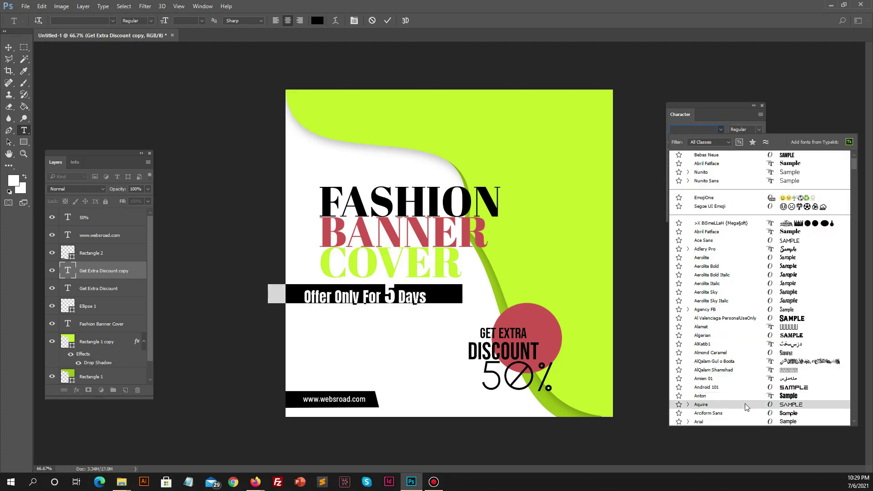
scroll(746, 400, "down", 8)
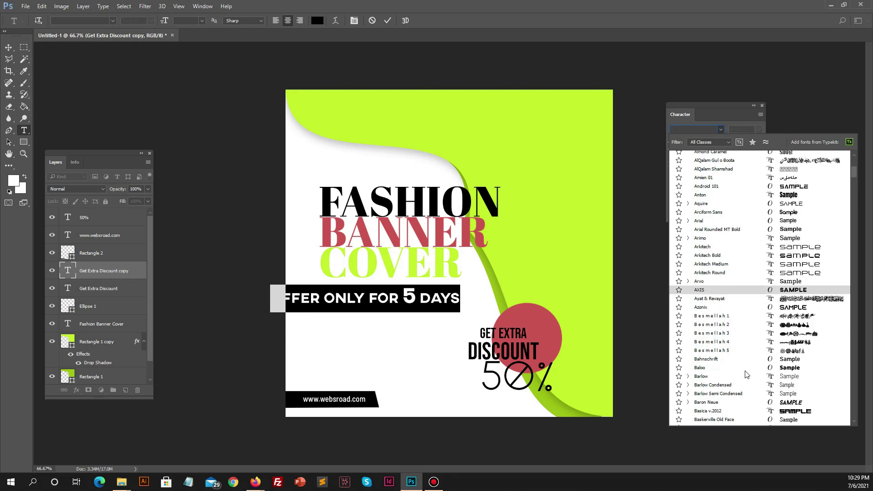
scroll(746, 375, "down", 1)
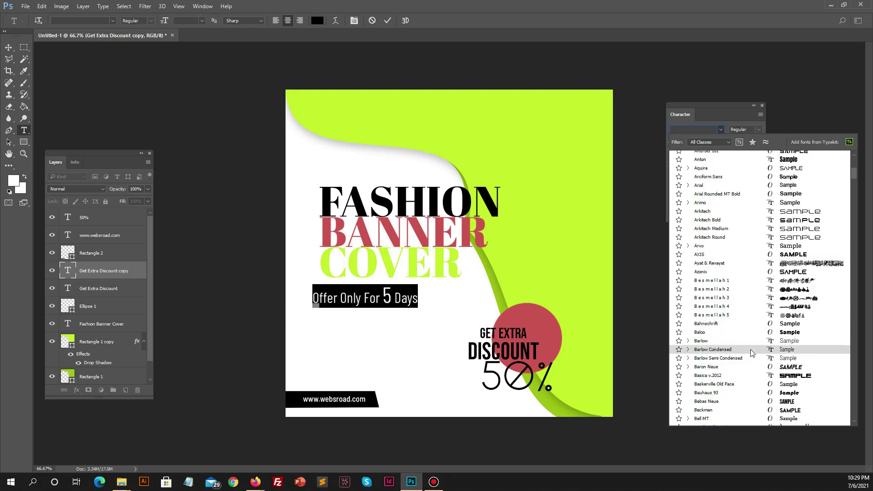
left_click(754, 403)
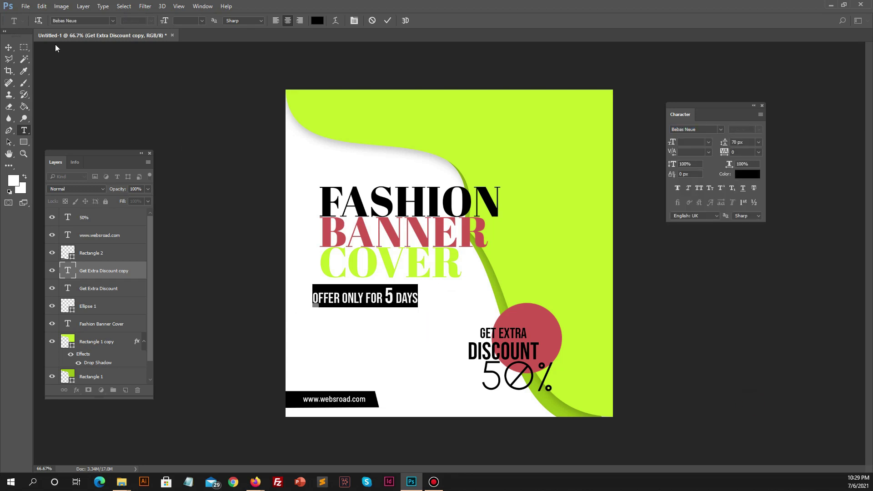
Set the offer text to 36 px with 300 tracking and line it up with the heading's left edge
left_click(9, 47)
left_click_drag(9, 49, 36, 47)
left_click_drag(373, 299, 382, 299)
left_click(710, 145)
left_click(698, 302)
left_click(709, 144)
left_click(697, 283)
type("300")
key("Return")
left_click_drag(410, 301, 427, 302)
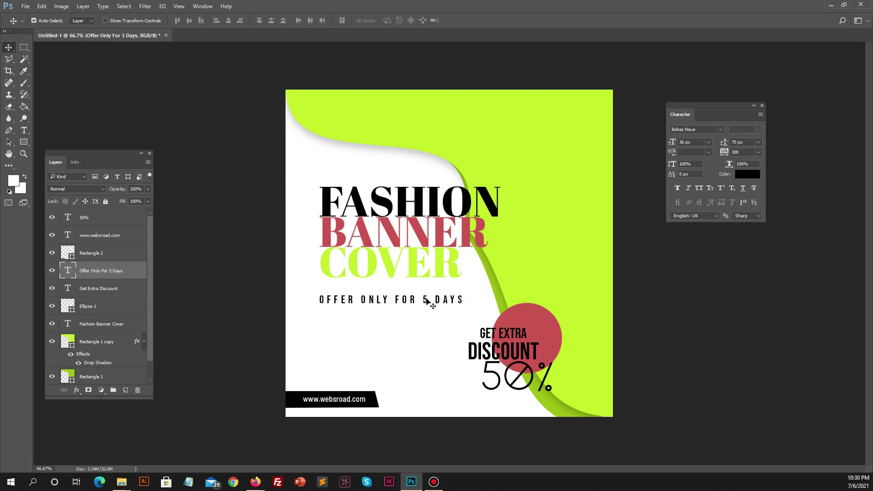
Set the heading's font size to 150 px and its leading to 110 px
left_click(412, 339)
left_click(401, 256)
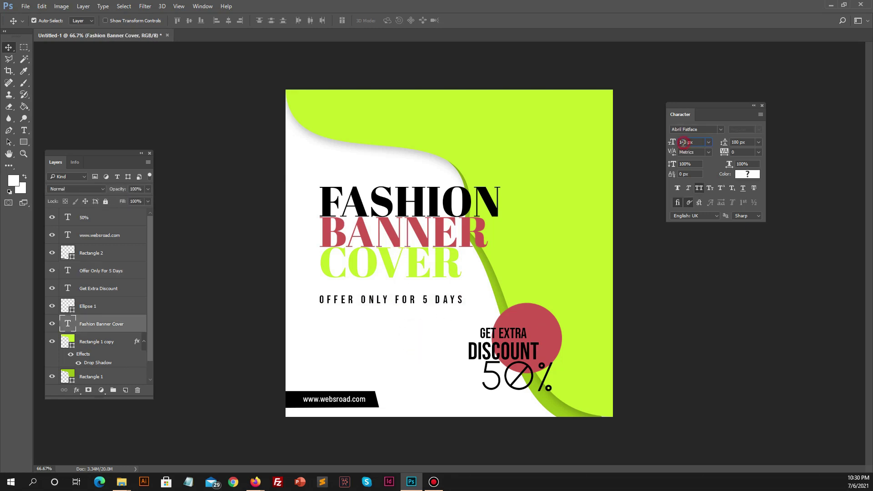
key("Return")
key("Return")
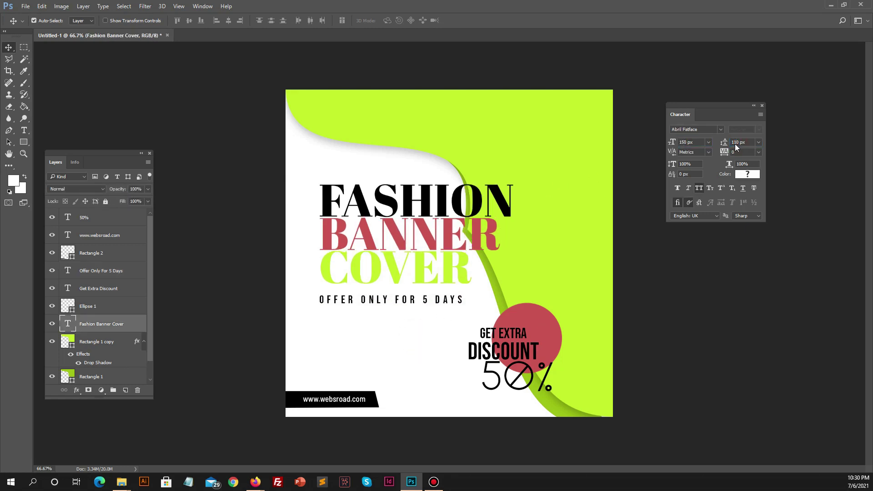
Nudge the offer text slightly down, away from the heading
left_click(398, 303)
key("Down")
key("Down")
key("Down")
key("Down")
key("Down")
key("Down")
key("Down")
key("Down")
Color the words 5 DAYS in the offer text with the badge circle's red
left_click(24, 130)
left_click_drag(421, 303, 465, 304)
left_click(747, 175)
left_click(528, 319)
key("Return")
key("ctrl+Return")
key("v")
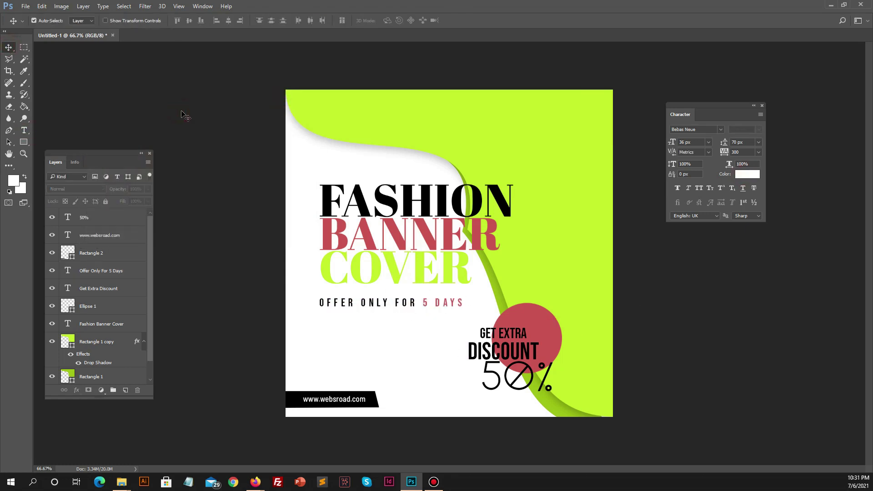
Duplicate the red circle over the offer text and set the copy's fill to 0%
left_click_drag(548, 321, 369, 286)
left_click(148, 201)
left_click_drag(150, 213, 94, 213)
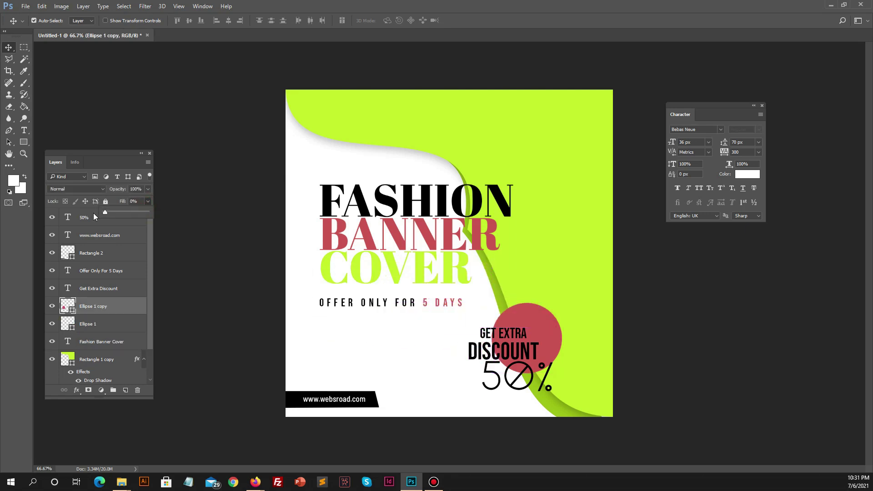
Give the circle copy an inside stroke of 16 px in very light gray
double_click(131, 307)
left_click(280, 166)
left_click_drag(387, 89, 548, 73)
left_click(567, 169)
left_click(80, 117)
left_click_drag(81, 118, 81, 112)
left_click(290, 101)
left_click_drag(588, 103, 585, 105)
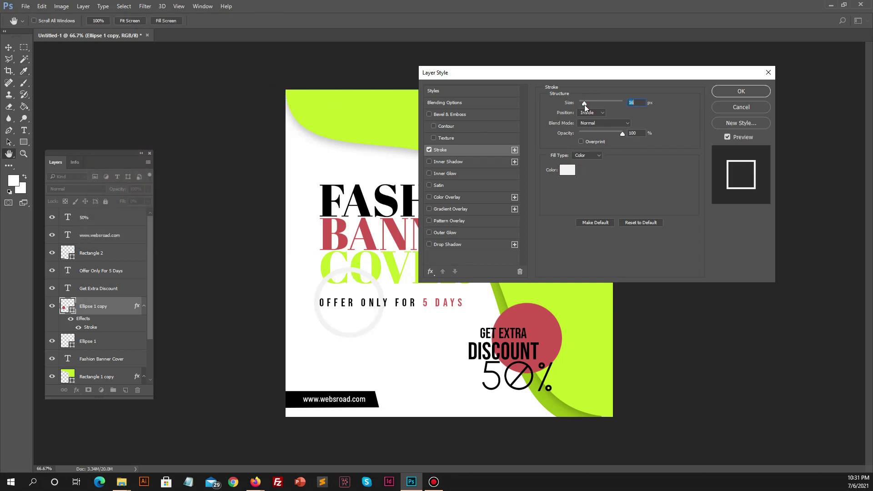
left_click(741, 91)
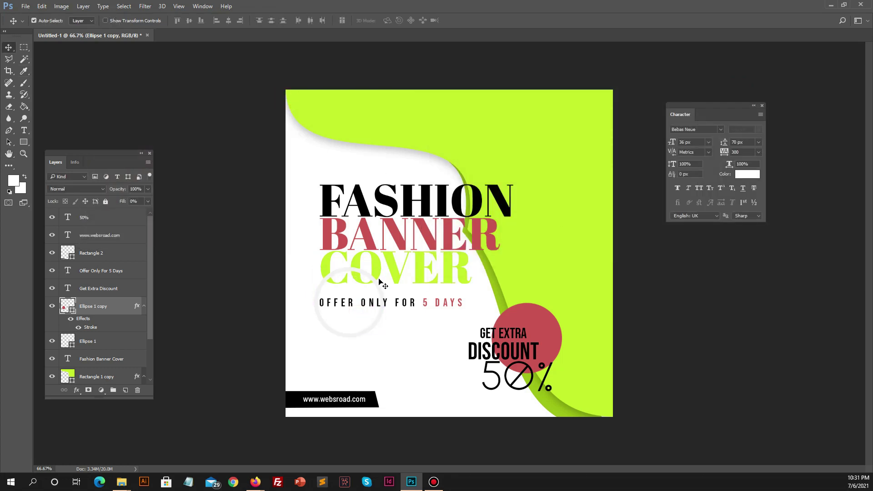
Enlarge and reposition the gray ring, and move its layer below the heading text
key("ctrl+t")
left_click_drag(385, 267, 471, 213)
left_click_drag(350, 350, 341, 395)
key("Return")
left_click_drag(122, 310, 114, 367)
Resize and shift the gray ring so it sits behind the heading and runs off the canvas's left edge
left_click_drag(388, 343, 384, 320)
key("ctrl+t")
left_click_drag(424, 203, 439, 187)
left_click_drag(369, 330, 376, 362)
left_click_drag(446, 219, 474, 191)
left_click_drag(392, 334, 326, 332)
key("Return")
key("ctrl+t")
left_click_drag(408, 178, 368, 217)
left_click_drag(337, 344, 382, 312)
key("Return")
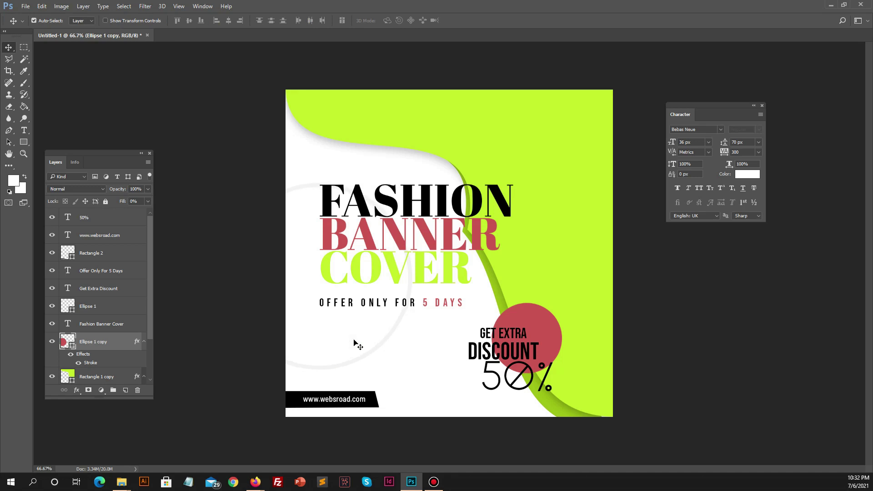
Increase the stroke size of the gray ring to make it thicker
double_click(122, 347)
left_click(440, 150)
left_click_drag(586, 102, 588, 101)
left_click(736, 91)
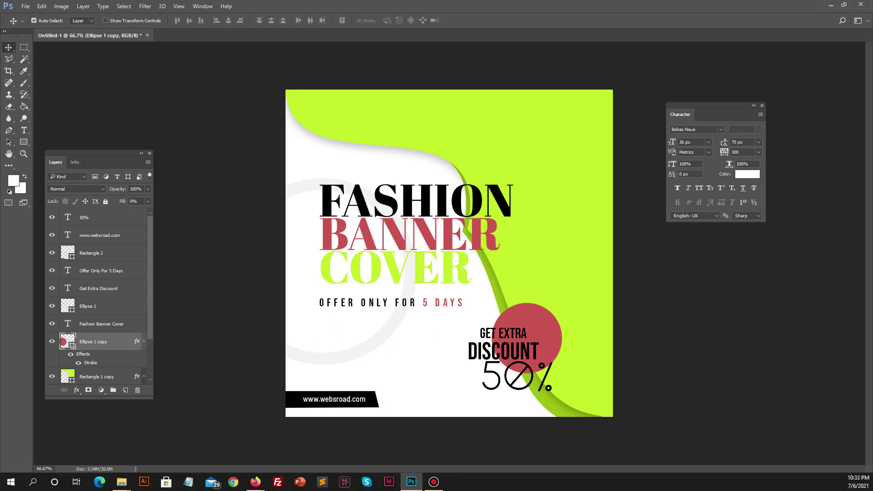
key("alt+Tab")
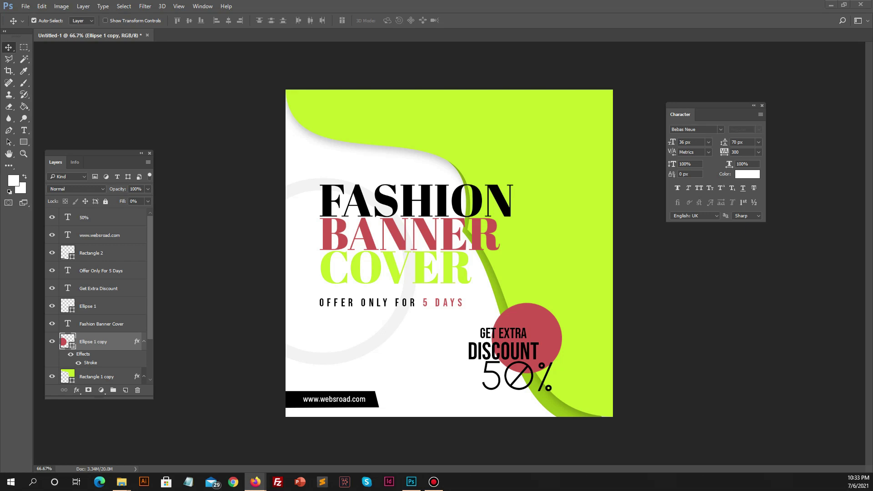
key("alt+Tab")
Draw a red rounded rectangle as a button and place it below the offer line, aligned with the text's left edge
left_click_drag(24, 141, 57, 151)
left_click_drag(401, 366, 490, 391)
key("v")
left_click_drag(431, 383, 349, 340)
Duplicate the offer line onto the red button and replace the copy's text with "Shop Now"
left_click_drag(381, 312, 388, 346)
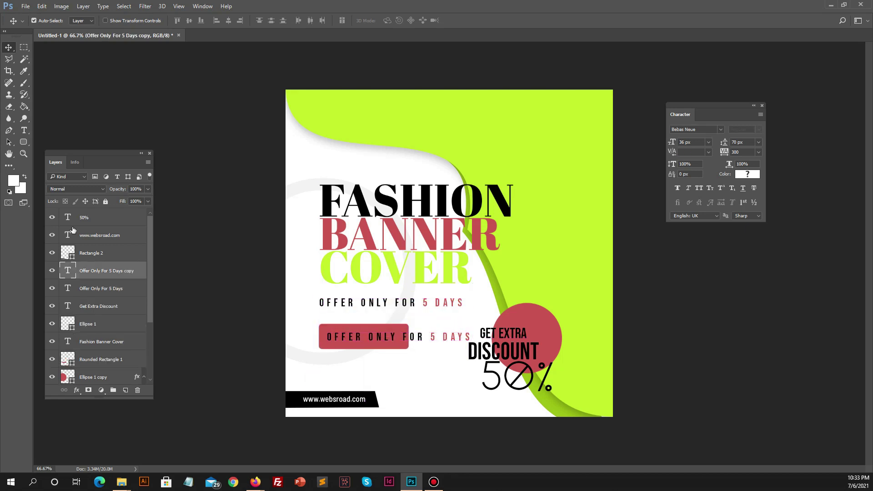
key("t")
left_click(385, 333)
key("ctrl+a")
type("Shop Now")
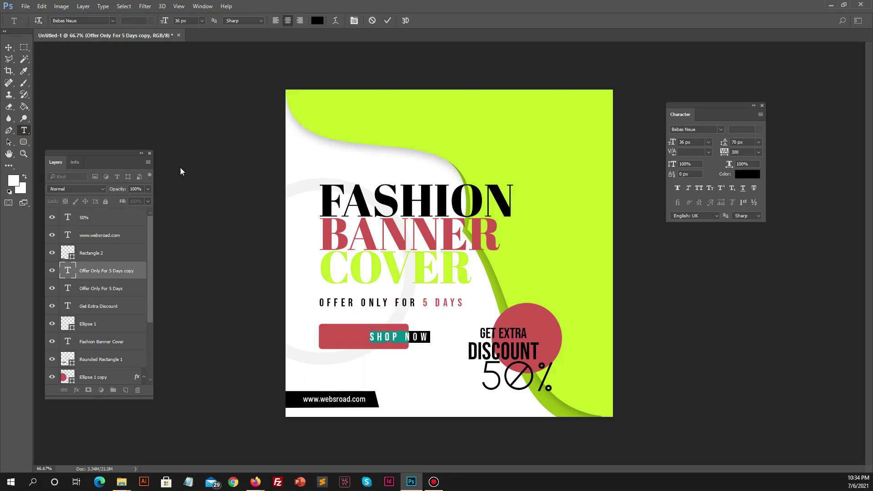
key("ctrl+Return")
Nudge the Shop Now text into the middle of the red rounded rectangle
key("v")
key("shift+Left")
key("shift+Left")
key("shift+Left")
key("Left")
key("Left")
key("Left")
key("Left")
key("shift+Down")
key("Up")
key("Up")
key("Up")
key("Up")
key("Up")
Change the rounded rectangle's fill to the lime green sampled from the banner's curved background
left_click(399, 336)
double_click(69, 361)
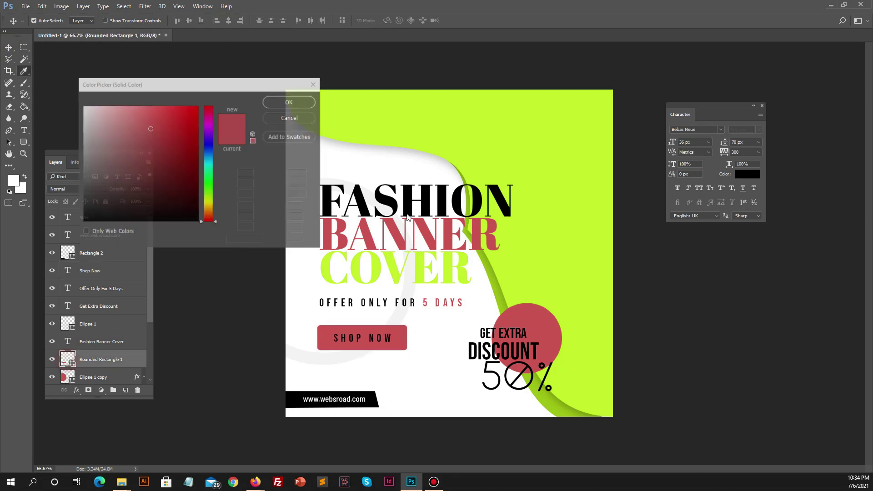
left_click(493, 159)
left_click(290, 103)
Set the Shop Now text to white (ffffff) and its font size to 30 px
left_click(368, 339)
left_click(751, 174)
left_click(412, 295)
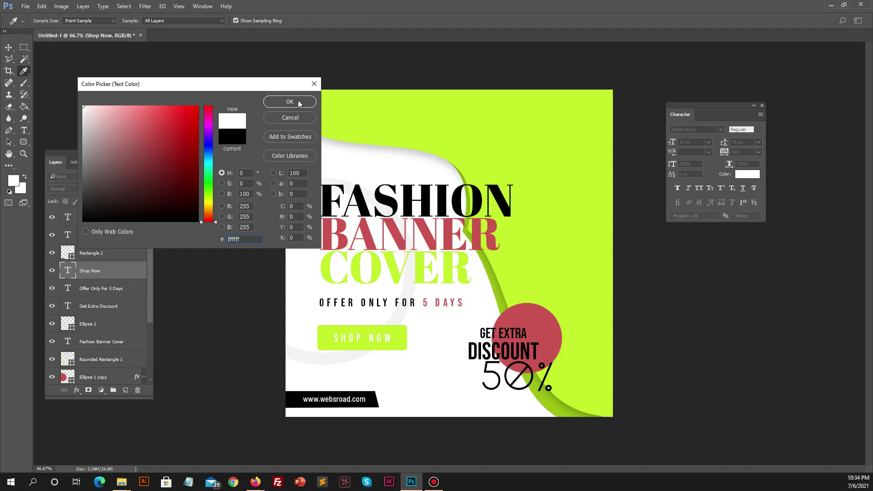
left_click(299, 106)
type("30")
key("Return")
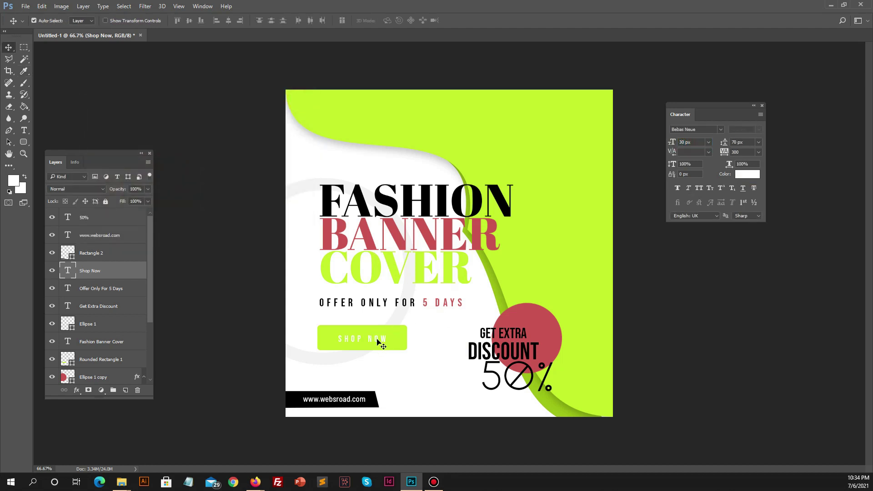
Increase the button shape's corner radius so that its ends become fully rounded
left_click(398, 338)
left_click(25, 7)
mouse_move(54, 214)
left_click(176, 288)
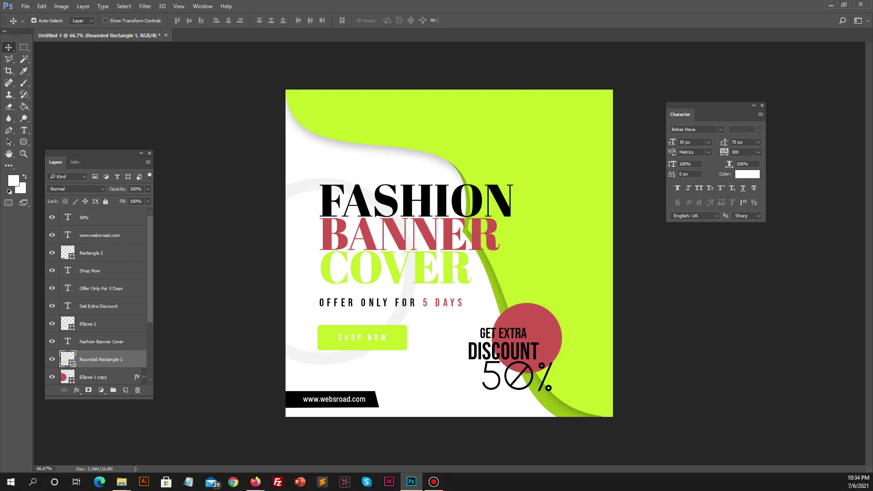
left_click(23, 6)
mouse_move(44, 215)
left_click(168, 290)
Fill the rounded button with the near-black 010101 sampled from the word FASHION
double_click(68, 360)
left_click(385, 197)
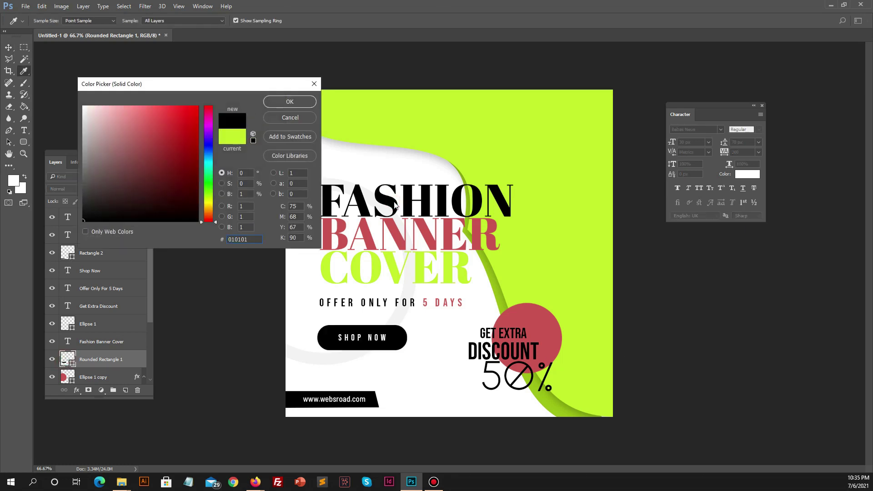
left_click(271, 102)
left_click(375, 338)
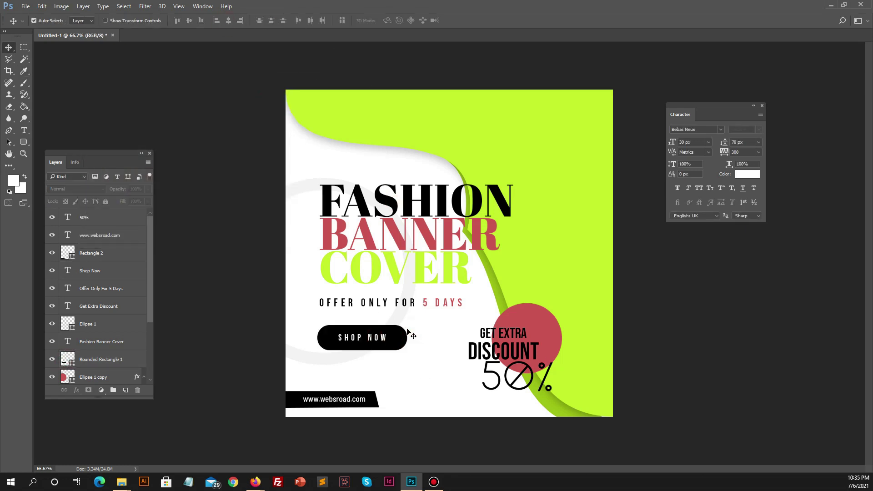
Recolor the website address bar with the red sampled from the discount circle
double_click(67, 253)
left_click(524, 312)
left_click(290, 101)
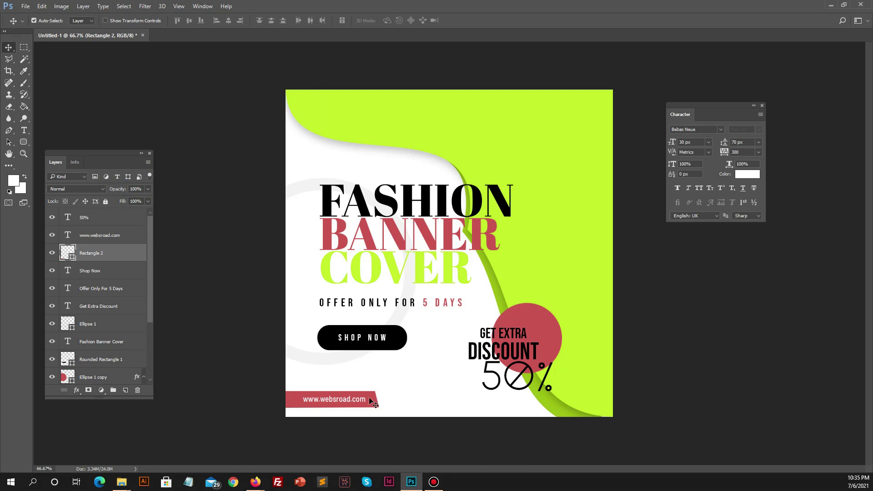
Change the Shop Now text color to the lime green sampled from the background
left_click(371, 336)
left_click(747, 174)
left_click(605, 175)
left_click(276, 101)
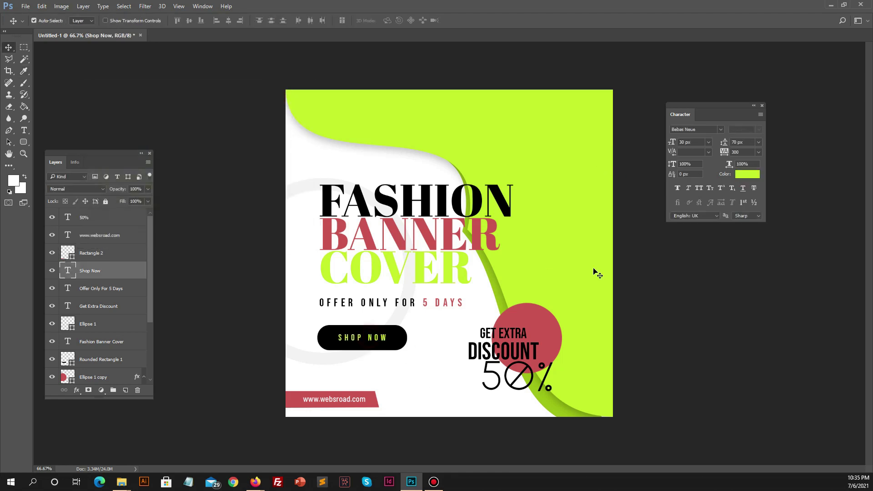
Preview fonts for the Shop Now text and set it to FreeSans Bold in all caps, 26 px, with tracking 0
left_click(721, 129)
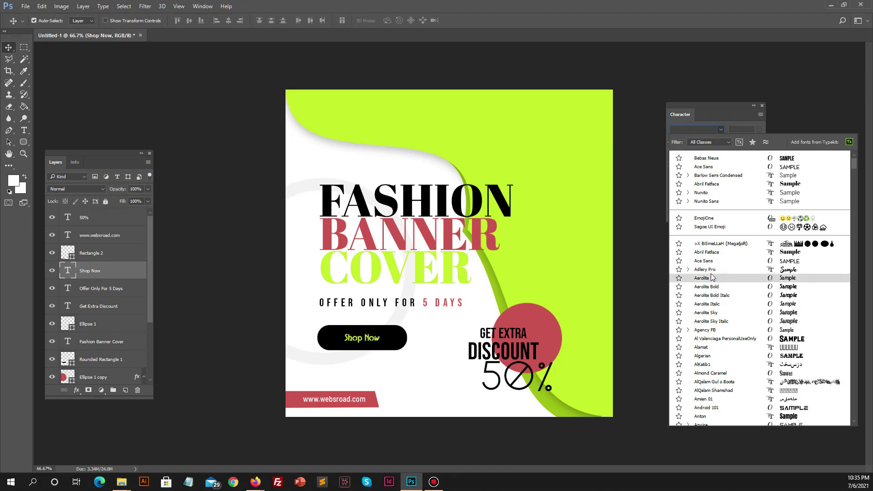
left_click(714, 253)
left_click(721, 129)
scroll(758, 336, "down", 5)
scroll(758, 335, "down", 10)
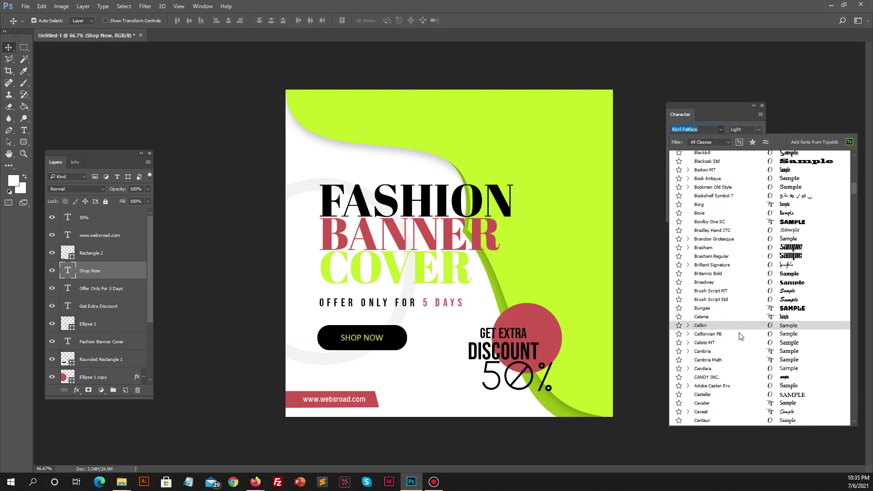
scroll(724, 355, "down", 7)
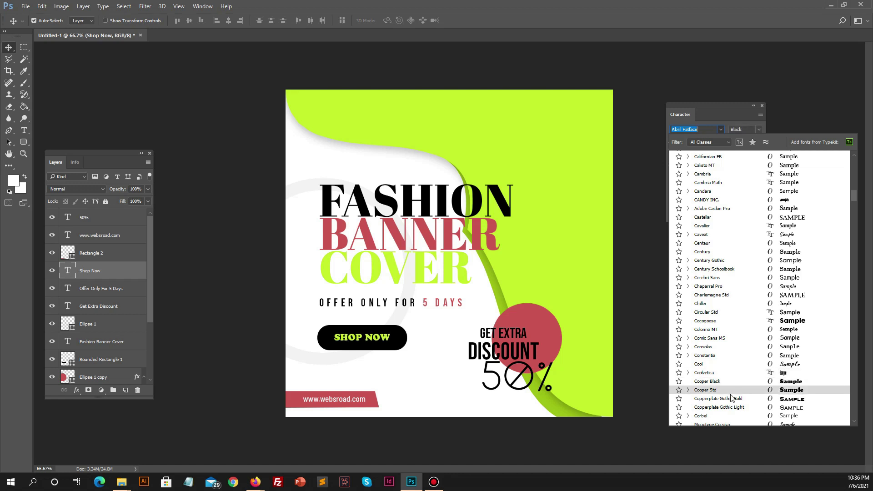
scroll(731, 400, "down", 6)
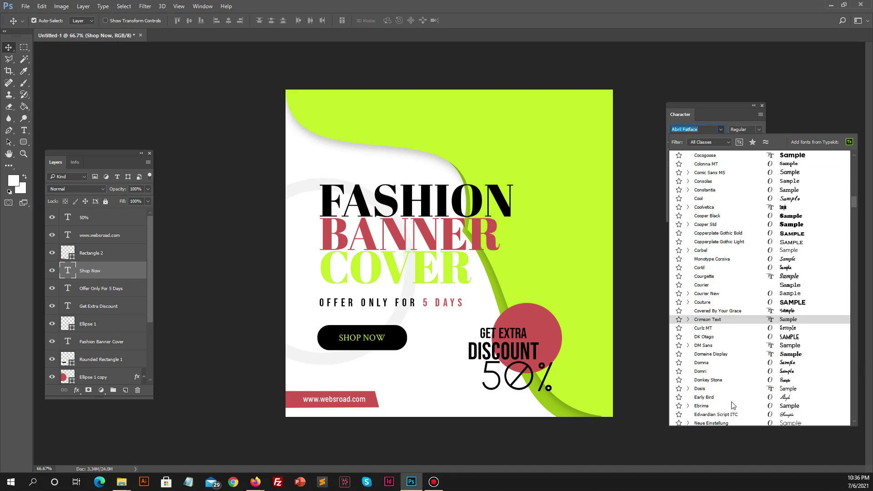
scroll(732, 405, "down", 1)
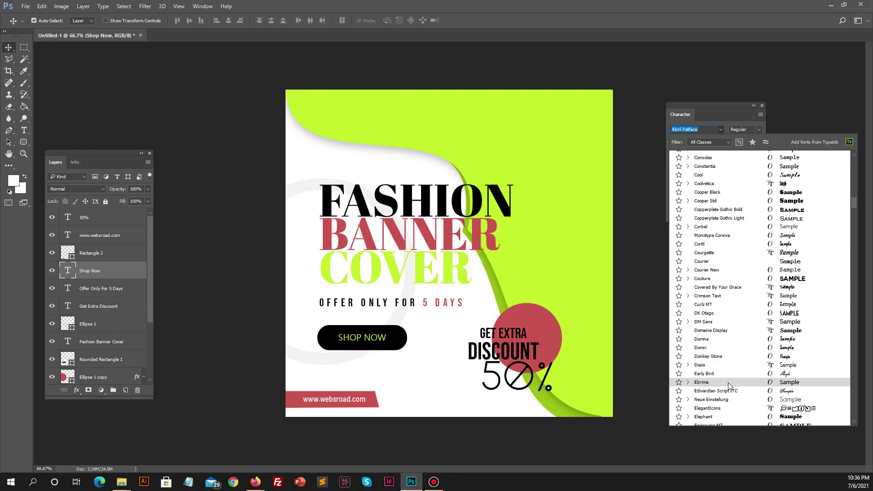
scroll(727, 383, "down", 6)
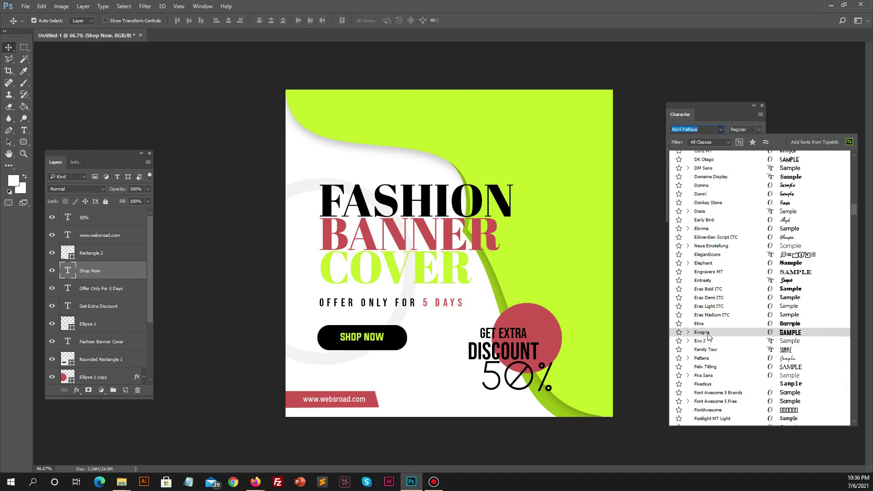
scroll(716, 362, "down", 6)
left_click(718, 360)
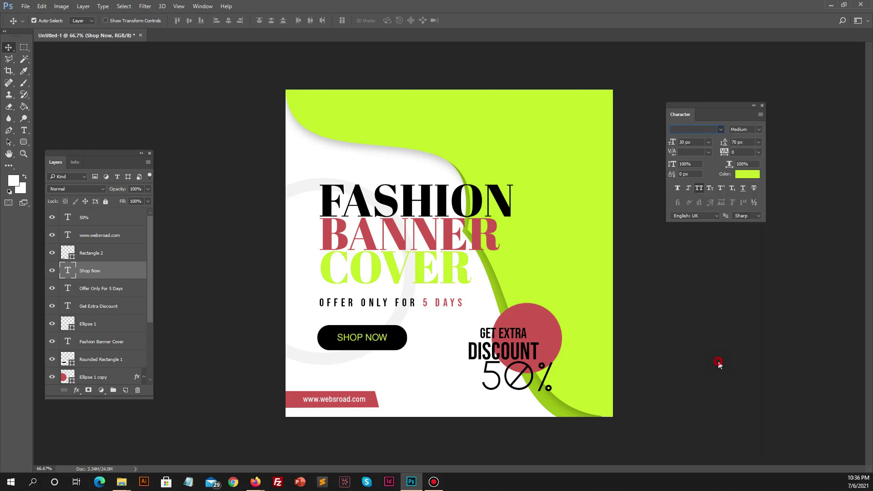
type("26")
key("Return")
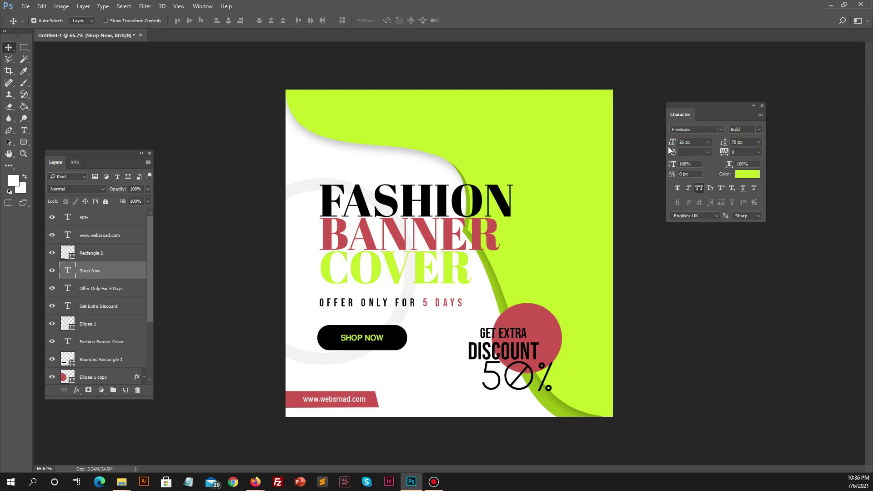
Shrink the black button slightly and move it together with its text to line up with the offer line's left edge
left_click(392, 331)
key("ctrl+t")
left_click_drag(407, 350, 401, 349)
key("Return")
left_click(374, 342, "shift")
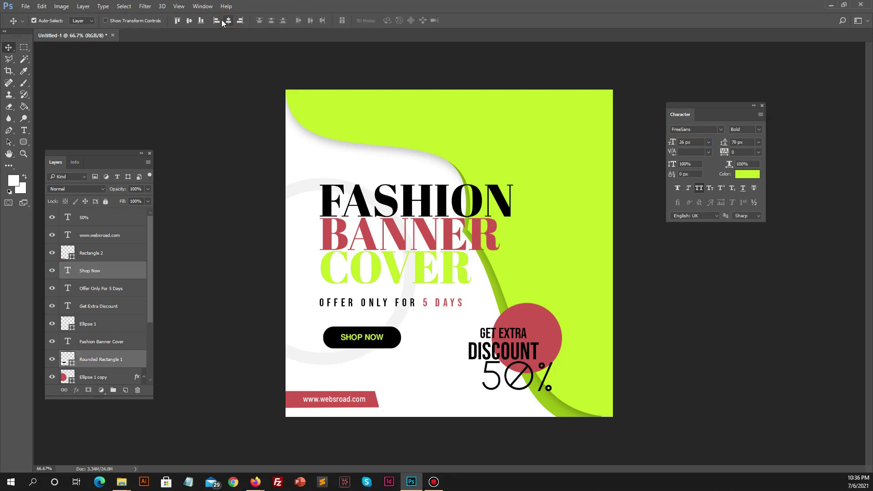
left_click_drag(343, 346, 340, 345)
left_click(395, 359)
Reduce the Shop Now text size to 22 px
left_click(367, 338)
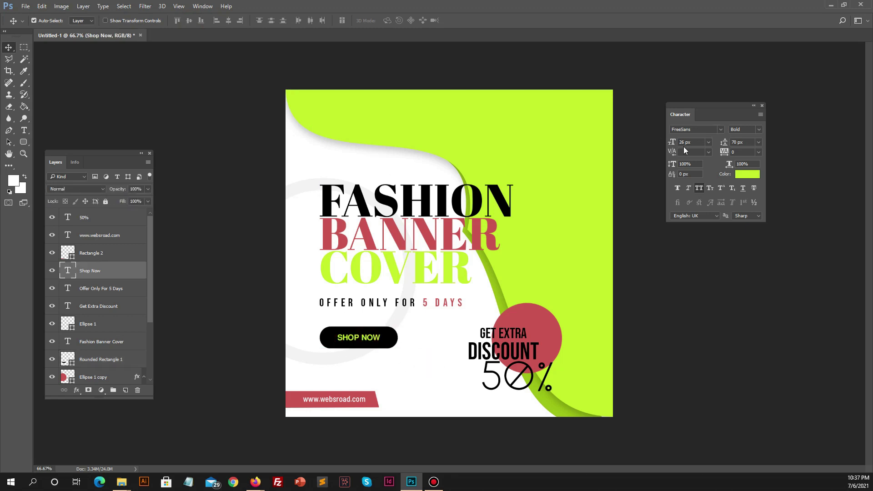
type("2")
key("Return")
Add a drop shadow layer effect to the black button shape
left_click(359, 331)
double_click(134, 359)
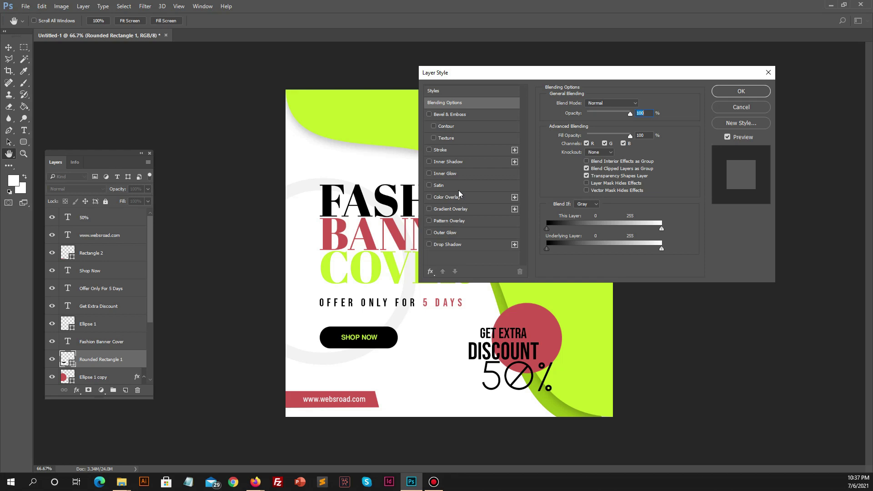
left_click(447, 221)
left_click(429, 244)
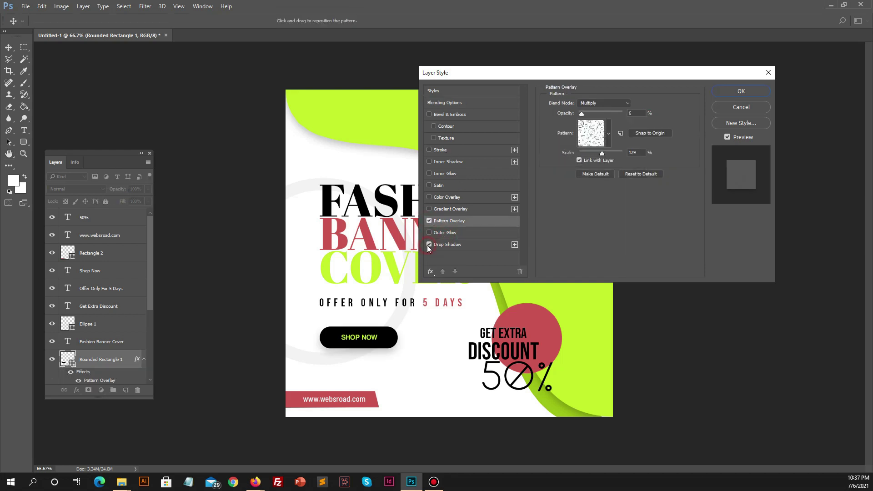
left_click(742, 91)
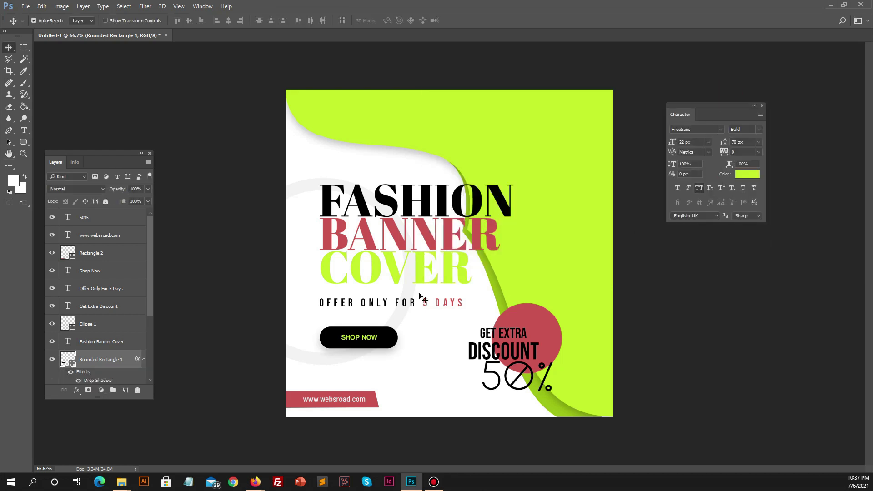
Place the cutout photo of the cheering woman directly above the lime shape's layer at full canvas height
left_click(740, 371)
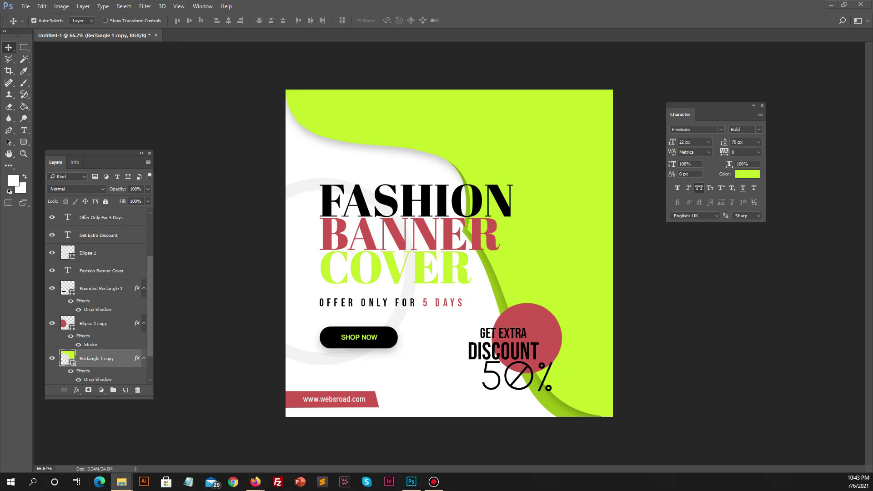
left_click_drag(352, 308, 563, 296)
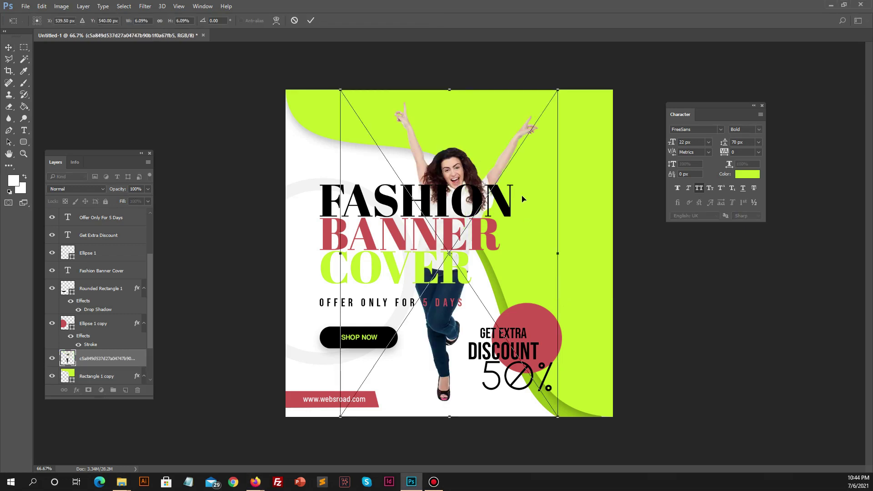
key("Return")
Nudge the woman's photo horizontally until she stands slightly right of the canvas's center
key("shift+Right")
key("shift+Right")
key("shift+Right")
key("shift+Right")
key("shift+Right")
key("shift+Right")
key("shift+Right")
key("shift+Right")
key("shift+Right")
key("shift+Right")
key("shift+Right")
key("shift+Right")
key("shift+Right")
key("shift+Right")
key("shift+Right")
key("shift+Right")
key("shift+Right")
key("shift+Right")
key("shift+Right")
key("shift+Right")
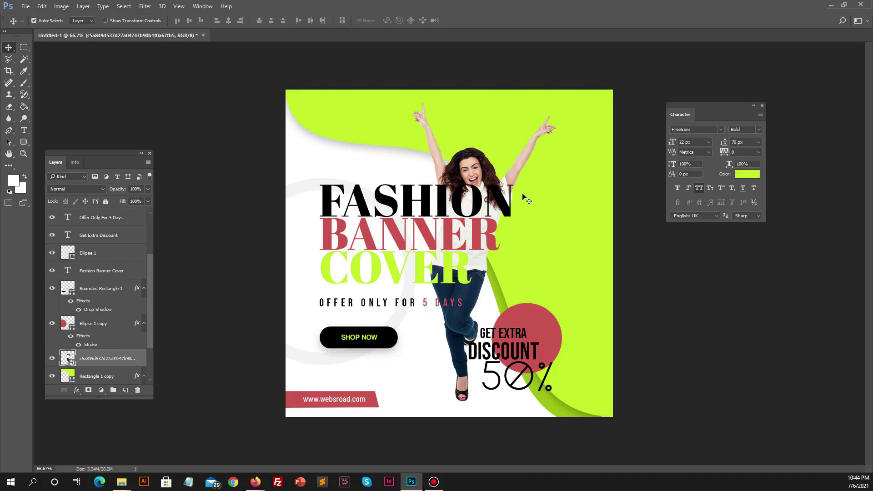
key("shift+Left")
key("shift+Left")
key("shift+Left")
key("shift+Left")
key("shift+Left")
key("shift+Left")
key("shift+Left")
key("shift+Left")
key("shift+Left")
key("shift+Left")
key("shift+Left")
key("shift+Left")
key("shift+Left")
key("shift+Left")
key("shift+Left")
key("shift+Left")
key("shift+Left")
key("shift+Left")
key("shift+Left")
key("shift+Left")
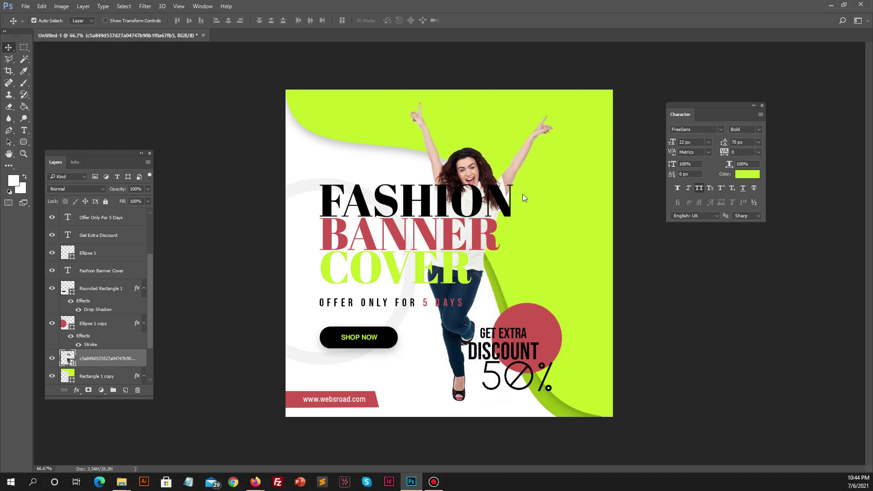
key("shift+Left")
key("shift+Left")
key("shift+Left")
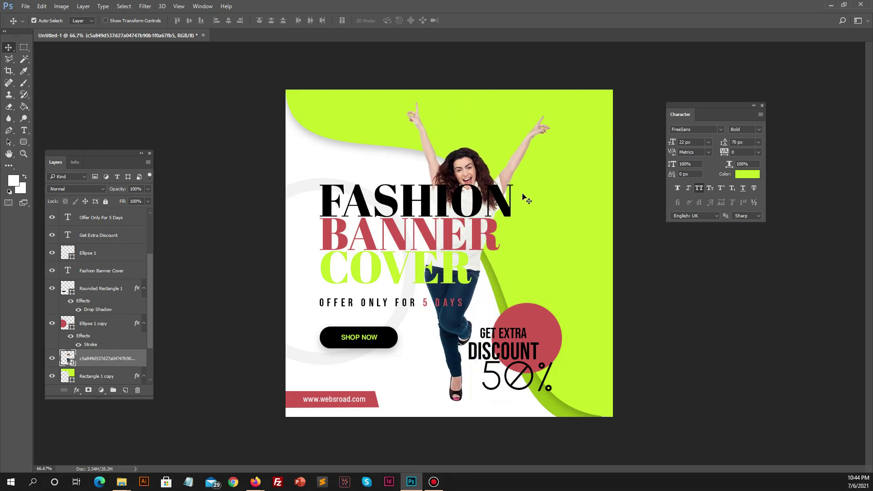
left_click(668, 281)
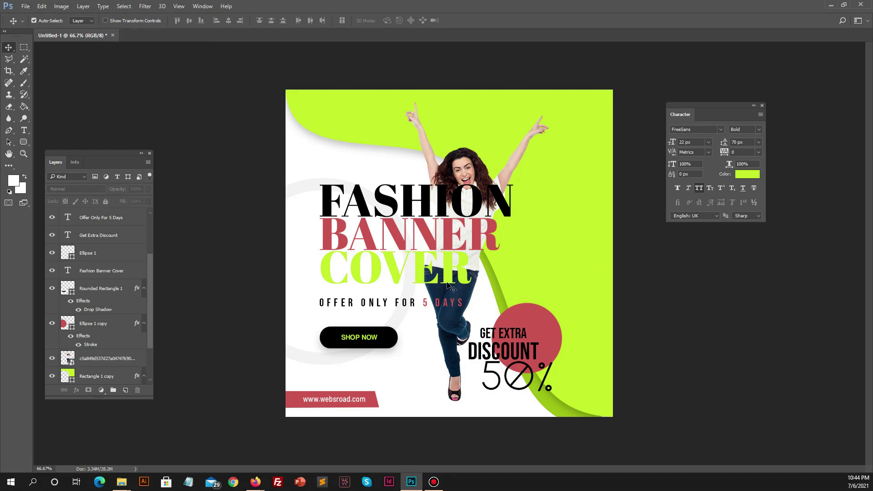
Duplicate the Get Extra Discount text above the heading and replace the copy's text with "LIMITED TIME OFFER"
left_click_drag(517, 345, 367, 179)
left_click(24, 131)
left_click(364, 167)
key("ctrl+a")
type("LIMI")
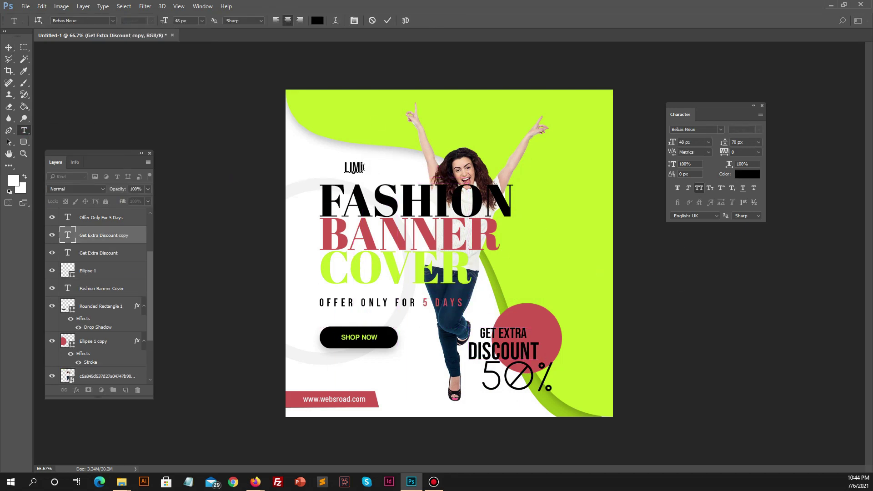
type("TED TIME OFFER")
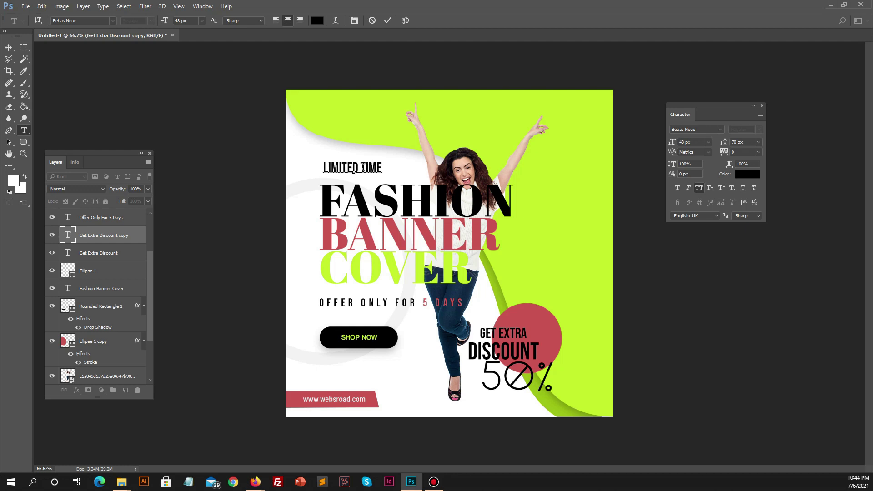
Set the font of the whole LIMITED TIME OFFER line to Arial Rounded MT Bold
key("ctrl+a")
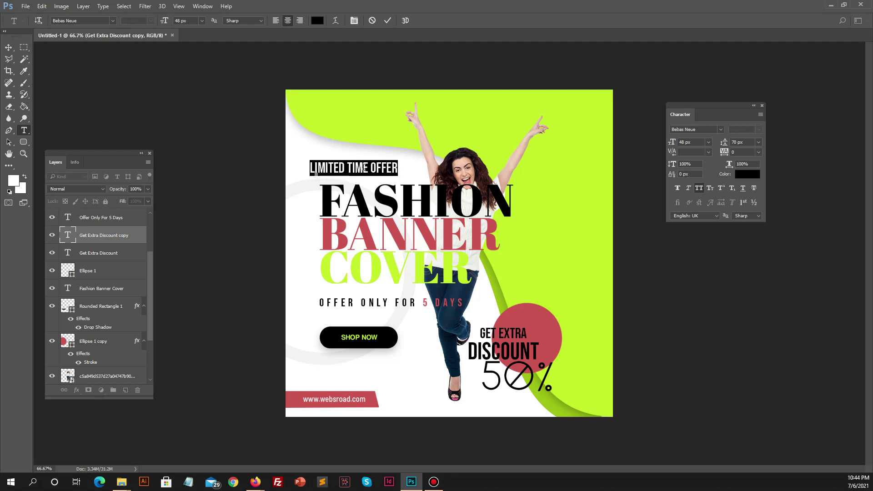
left_click(721, 130)
scroll(750, 296, "up", 5)
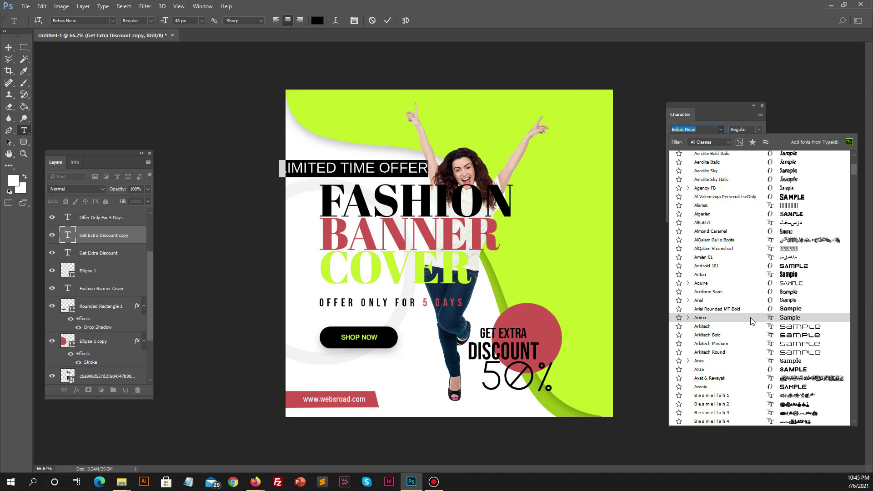
left_click(746, 309)
key("Down")
key("ctrl+Return")
key("v")
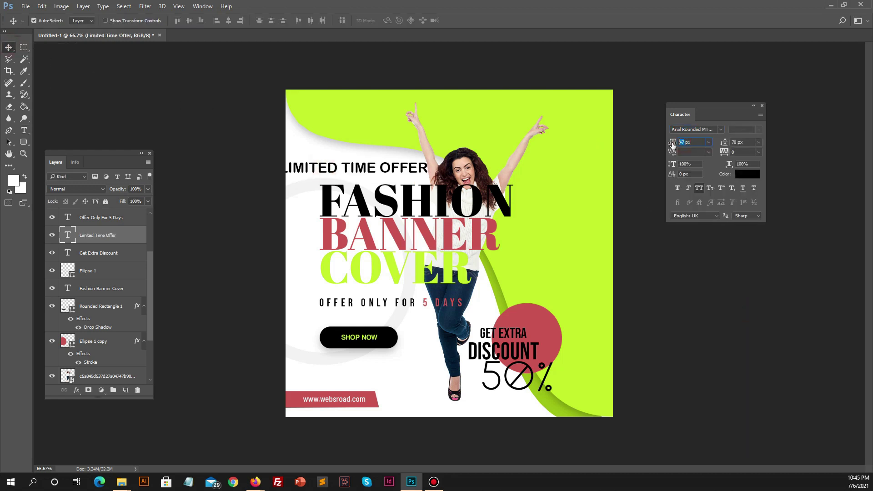
Set the Limited Time Offer text size to 30 px and align the line above the heading's left edge
left_click_drag(673, 145, 671, 145)
key("Down")
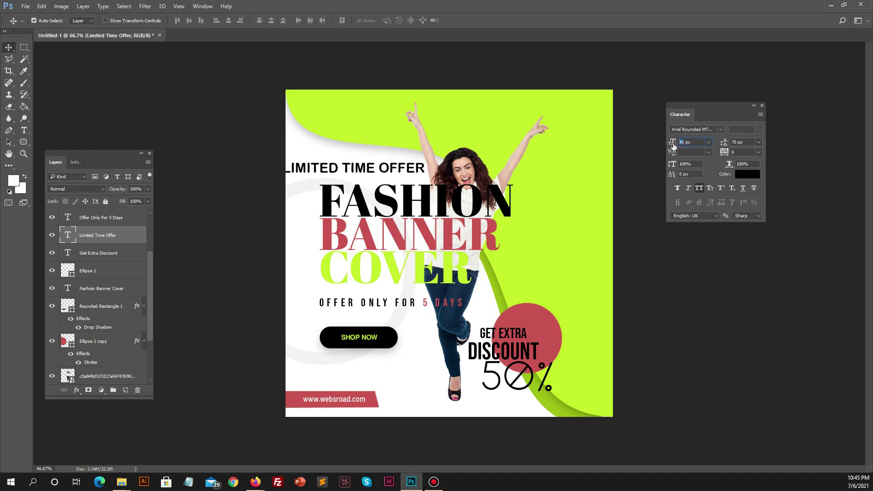
left_click(708, 143)
left_click(707, 255)
left_click(708, 142)
left_click(707, 266)
left_click_drag(370, 165, 383, 162)
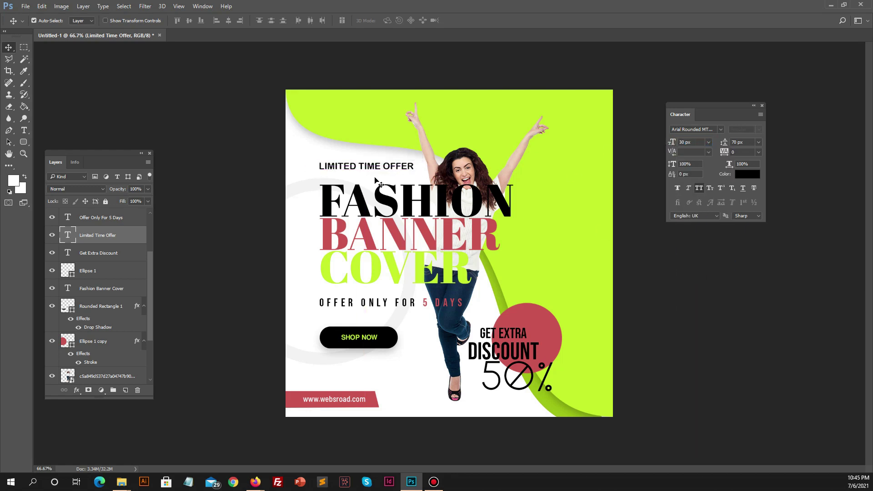
Make the Limited Time Offer text faux bold and color it with the discount circle's crimson
left_click(677, 188)
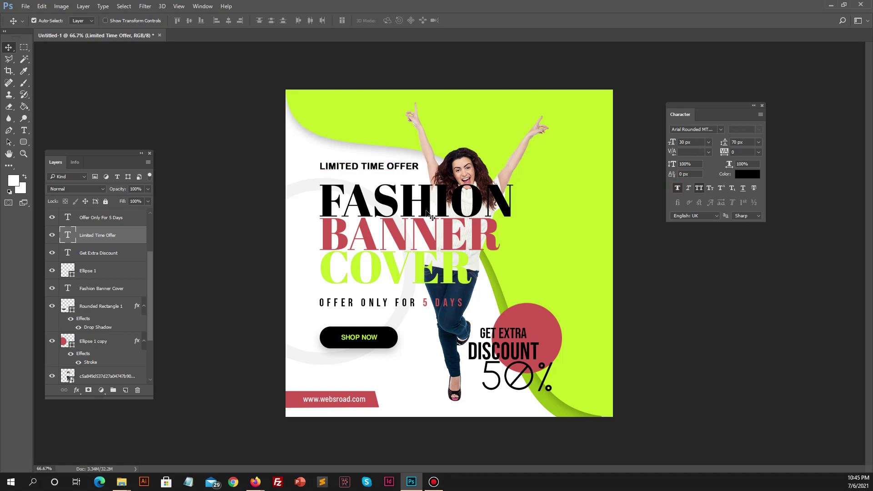
left_click(747, 174)
left_click(515, 322)
left_click(289, 101)
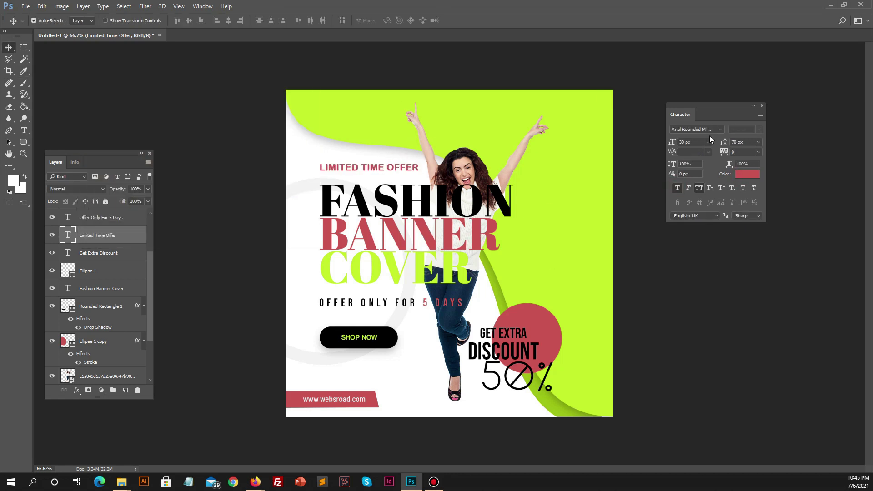
Change the Limited Time Offer font to Benilla Calligraphy without faux bold or all caps
left_click(720, 129)
scroll(726, 285, "down", 10)
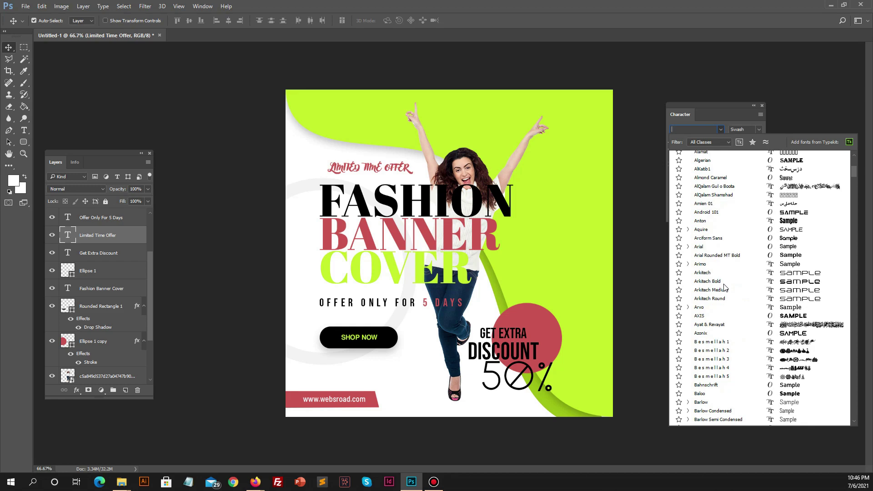
left_click(733, 382)
left_click(678, 188)
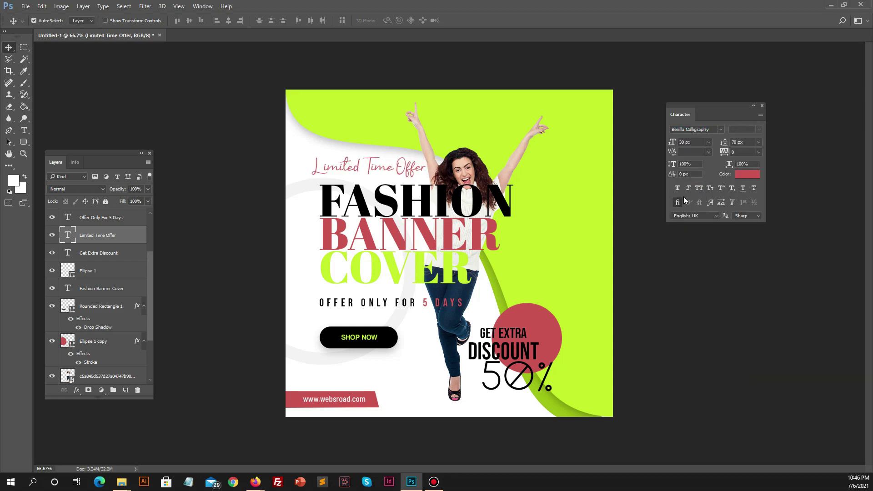
Try the Birdrockers font on the Limited Time Offer line at 60 px
left_click(721, 129)
scroll(726, 312, "down", 12)
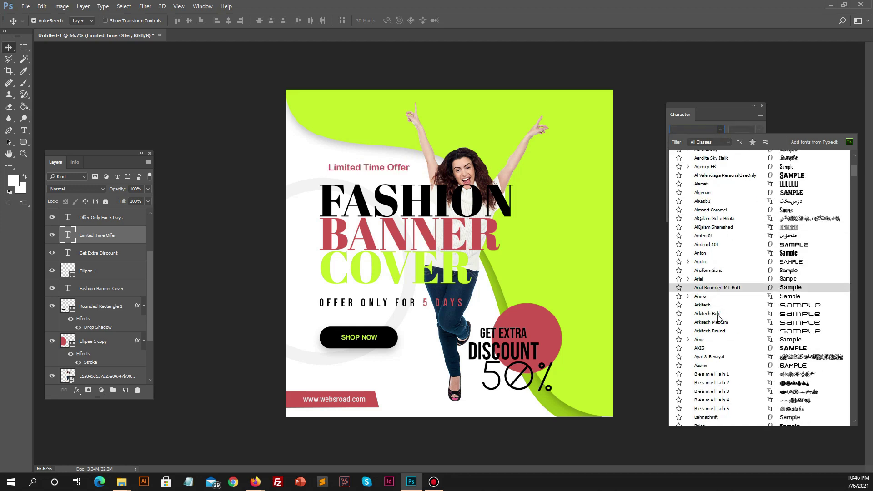
scroll(733, 363, "down", 3)
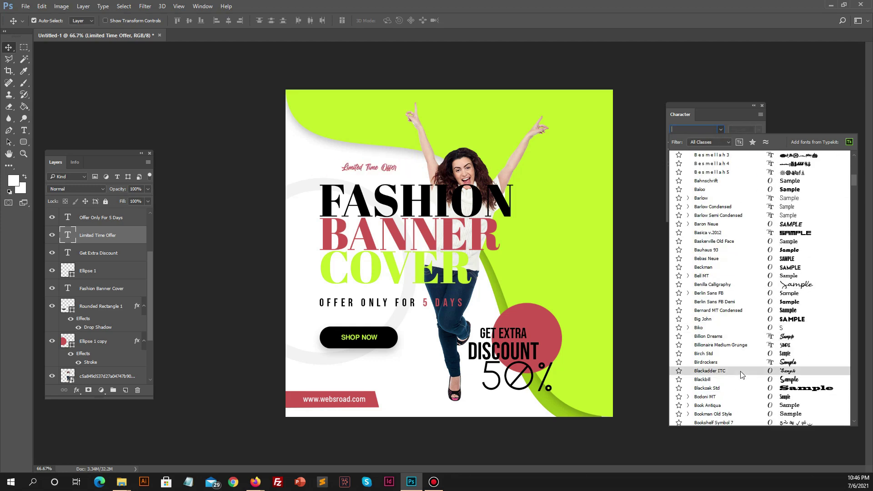
left_click(748, 342)
left_click(710, 142)
left_click(714, 295)
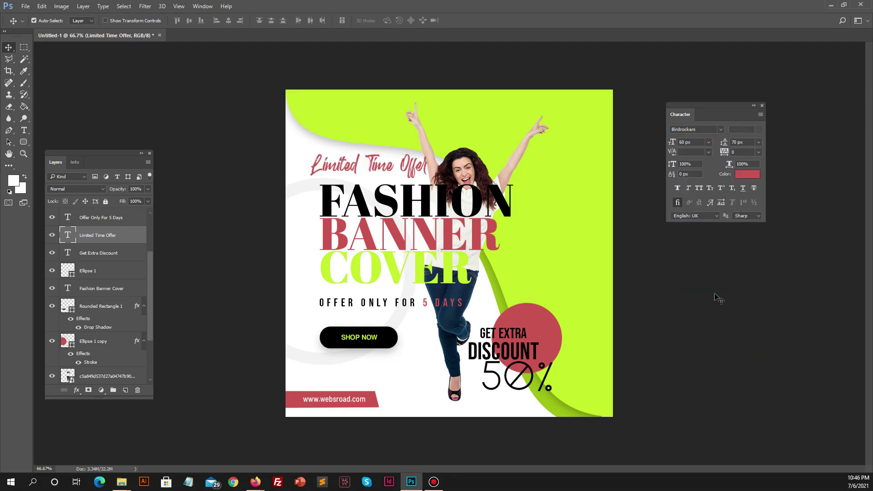
Set the Limited Time Offer line in the Pristina font at 50 px
left_click(721, 132)
scroll(852, 221, "down", 20)
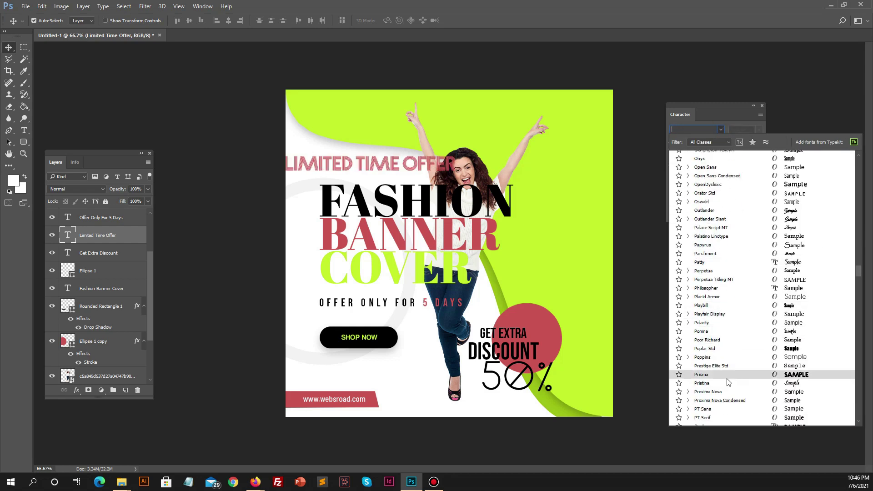
left_click(728, 383)
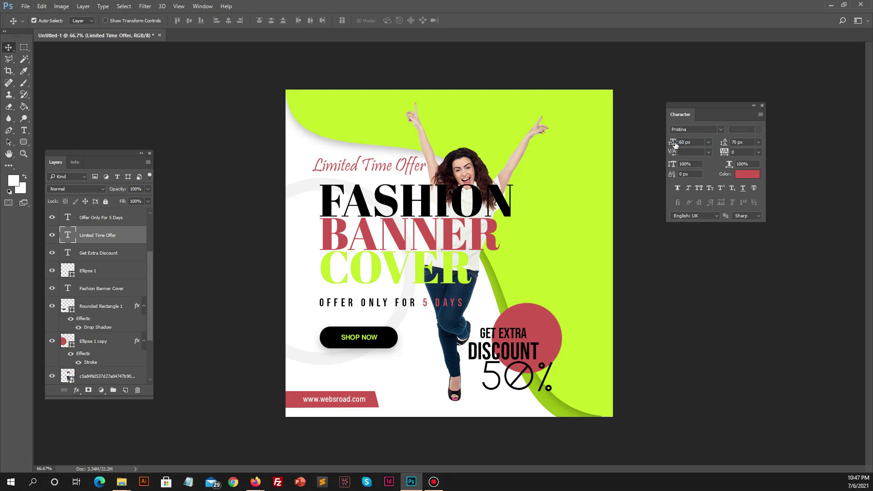
type("50")
key("Return")
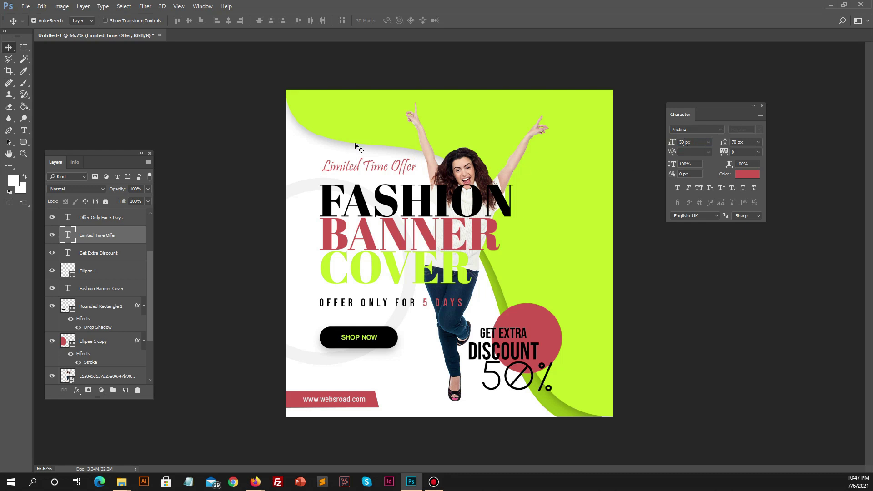
Nudge the Limited Time Offer line slightly down toward the heading
key("Down")
key("Down")
key("Down")
key("Down")
key("Down")
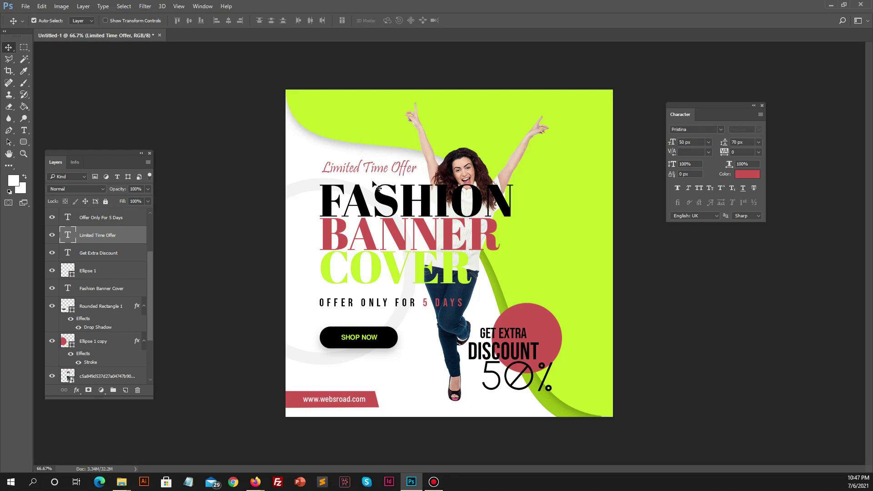
Recolor the Limited Time Offer text with the black sampled from the word FASHION
left_click(741, 177)
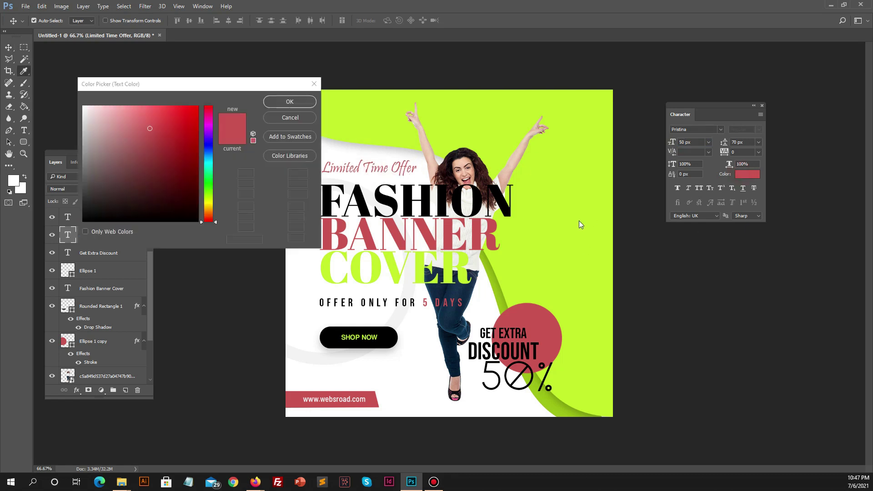
left_click(579, 221)
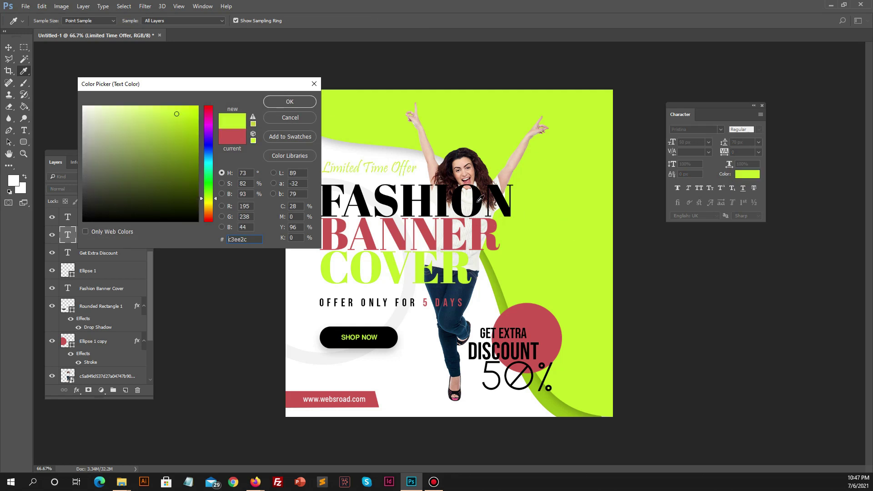
left_click(479, 199)
left_click(290, 102)
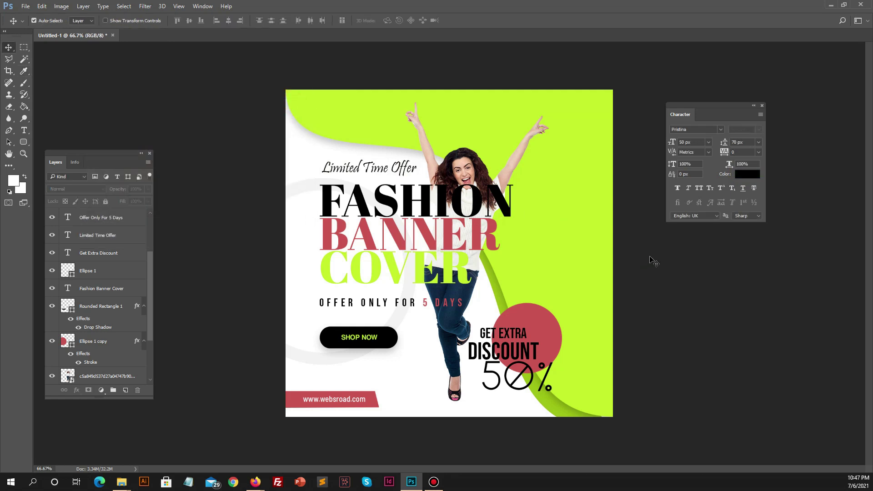
left_click(373, 395)
double_click(125, 222)
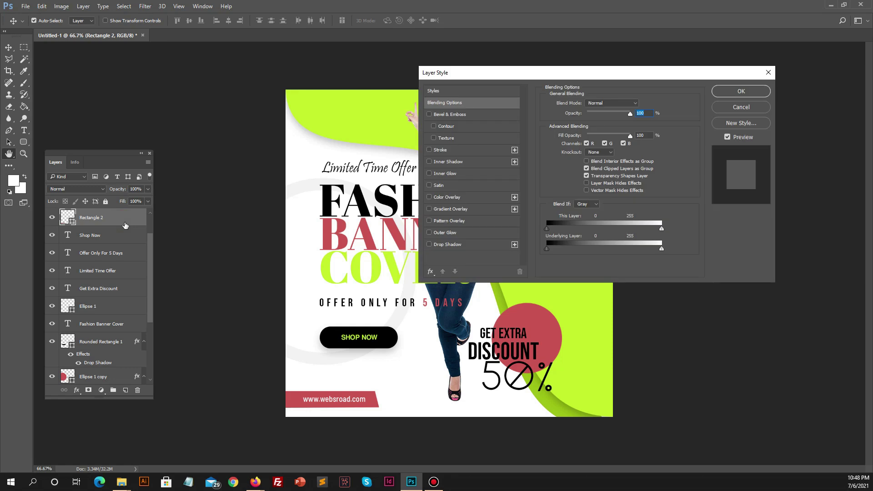
left_click(443, 151)
left_click(429, 151)
left_click(429, 198)
left_click(429, 209)
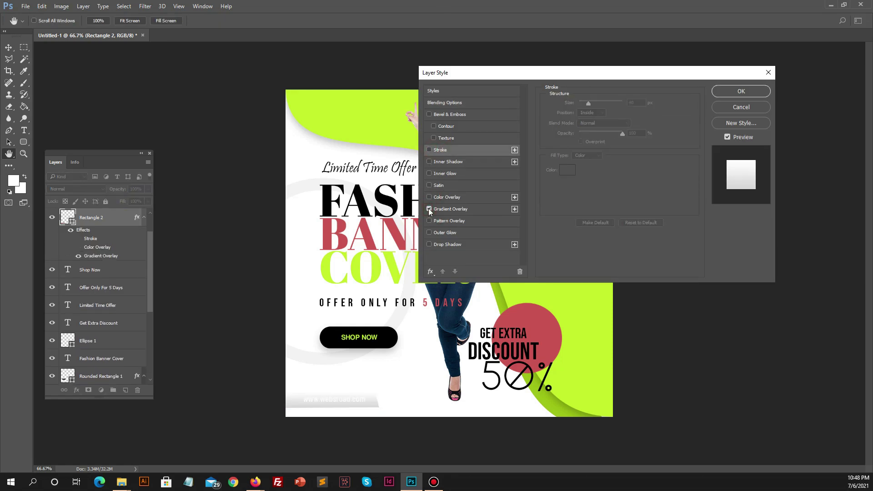
left_click(429, 245)
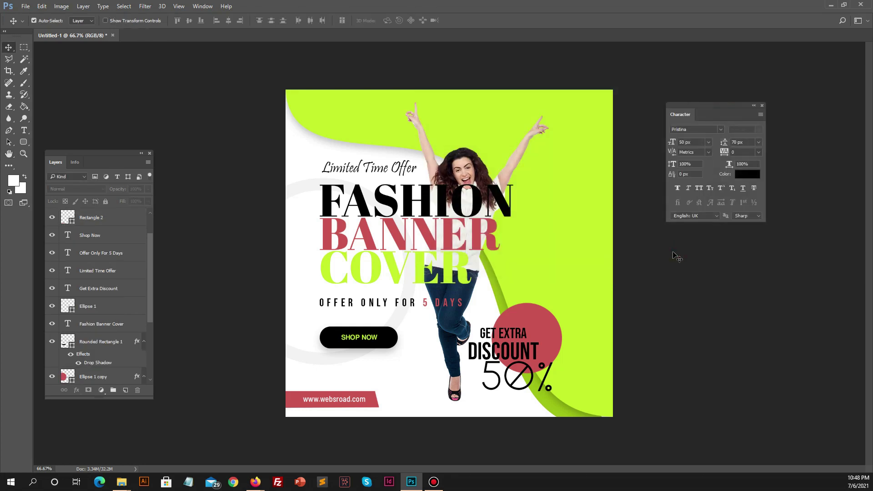
left_click(372, 168)
left_click(676, 188)
left_click(677, 188)
left_click(682, 294)
left_click(402, 168)
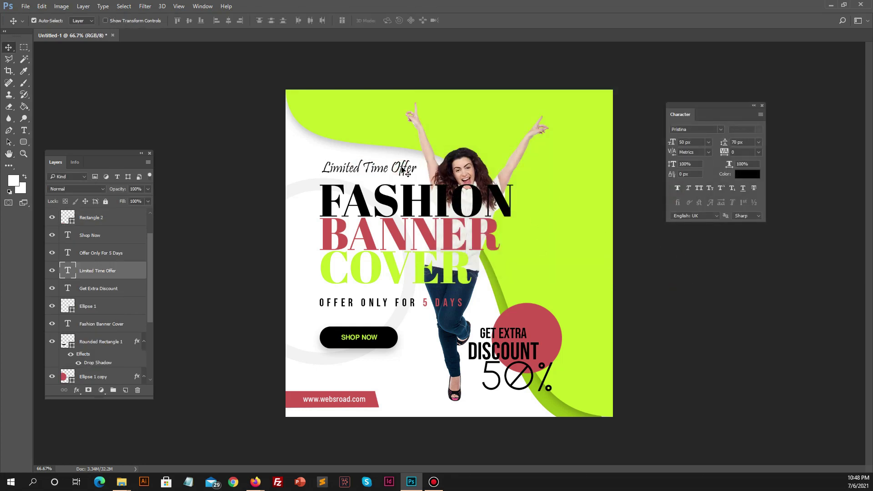
Duplicate the crimson discount circle over the Limited Time Offer text and place the copy's layer directly above the Background
left_click(553, 327)
left_click(105, 304)
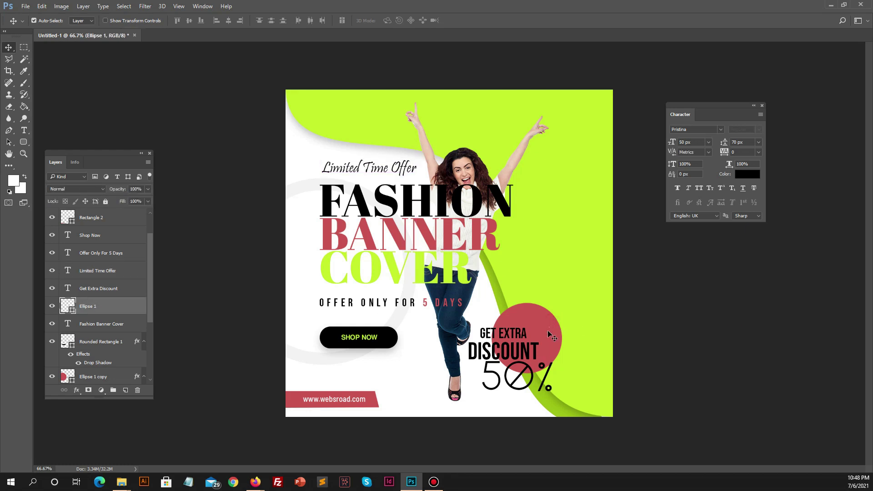
left_click_drag(552, 336, 362, 183, "alt")
left_click_drag(113, 306, 137, 368)
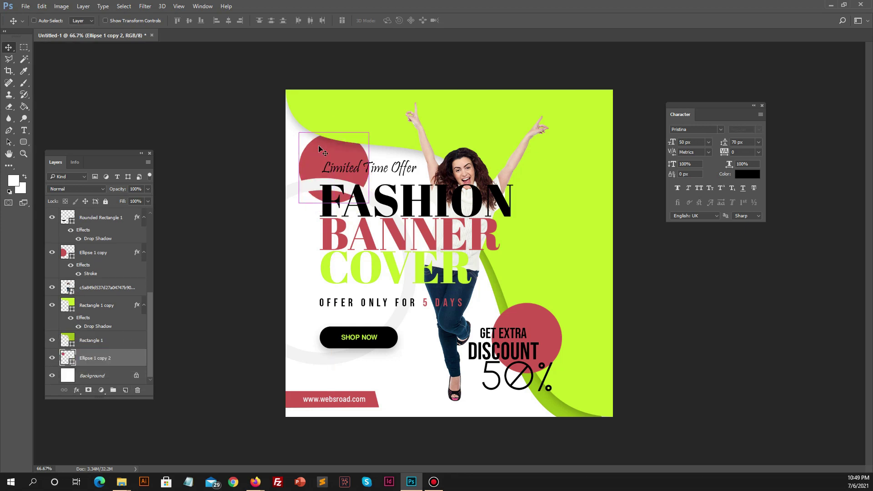
Enlarge the crimson circle copy proportionally to about 275 percent
key("ctrl+t")
left_click_drag(373, 150, 459, 104)
left_click_drag(302, 161, 319, 112)
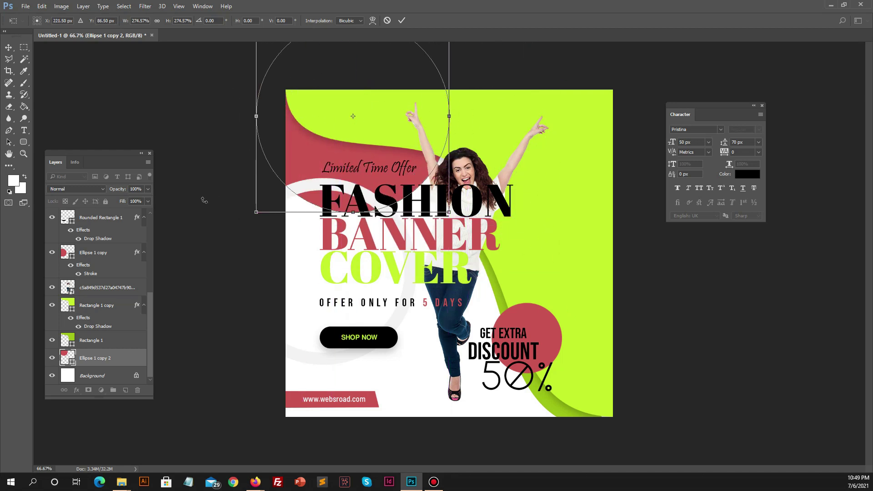
key("Return")
Move the large crimson circle behind the woman's legs and shift the light gray ring slightly down and right
mouse_move(312, 321)
left_mouse_down()
mouse_move(314, 332)
mouse_move(314, 323)
left_mouse_up()
left_click_drag(303, 221, 432, 385)
left_click_drag(394, 320, 402, 336)
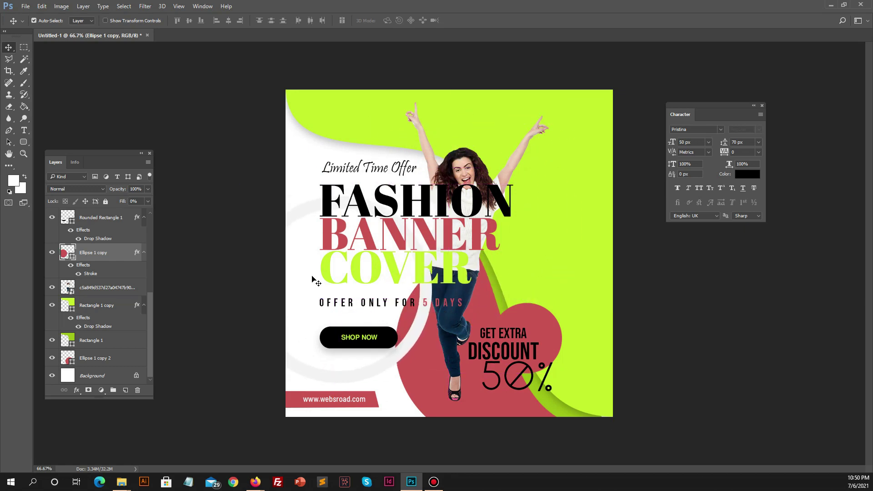
Enlarge the woman's photo slightly so her hands and shoes reach the canvas's upper and lower edges
left_click(105, 287)
key("ctrl+t")
left_click_drag(581, 74, 584, 75)
key("Return")
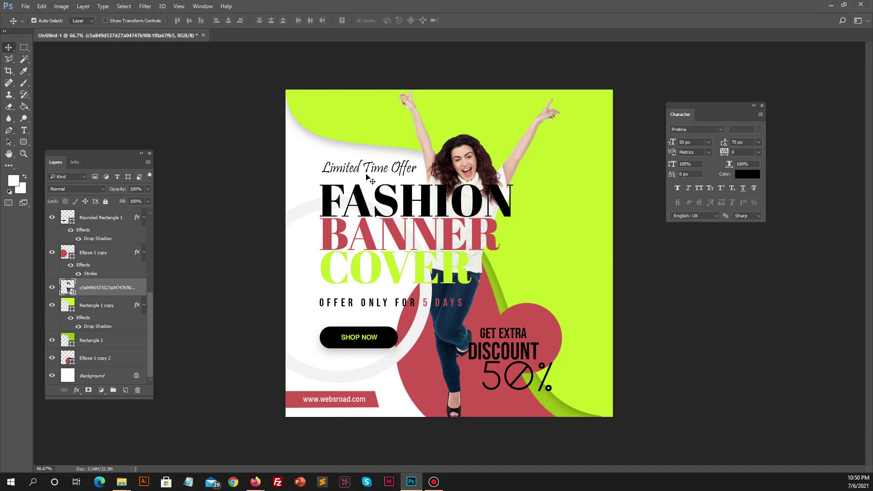
Stretch the darker lime shape outward past the canvas edges so more of it shows along the curve
left_click(567, 412)
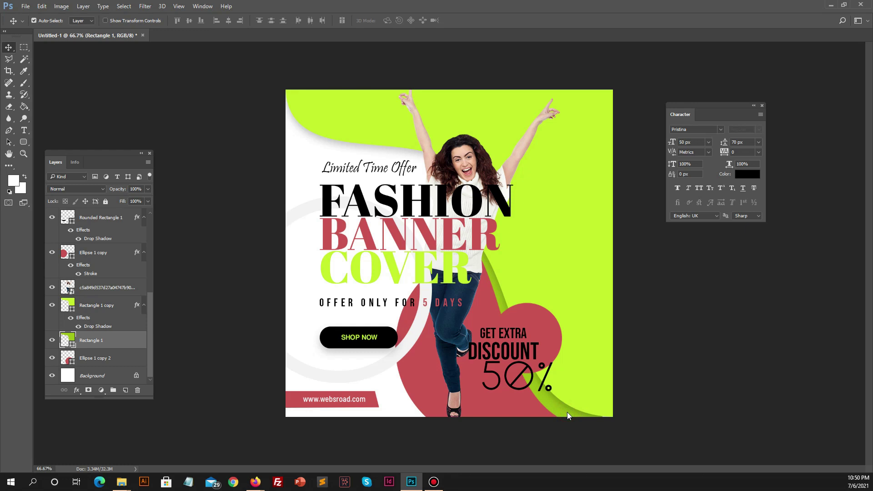
key("ctrl+t")
left_click_drag(613, 257, 627, 256)
left_click_drag(287, 256, 269, 264)
left_click_drag(446, 430, 449, 437)
mouse_move(424, 84)
left_mouse_down()
mouse_move(427, 76)
mouse_move(428, 86)
left_mouse_up()
key("Return")
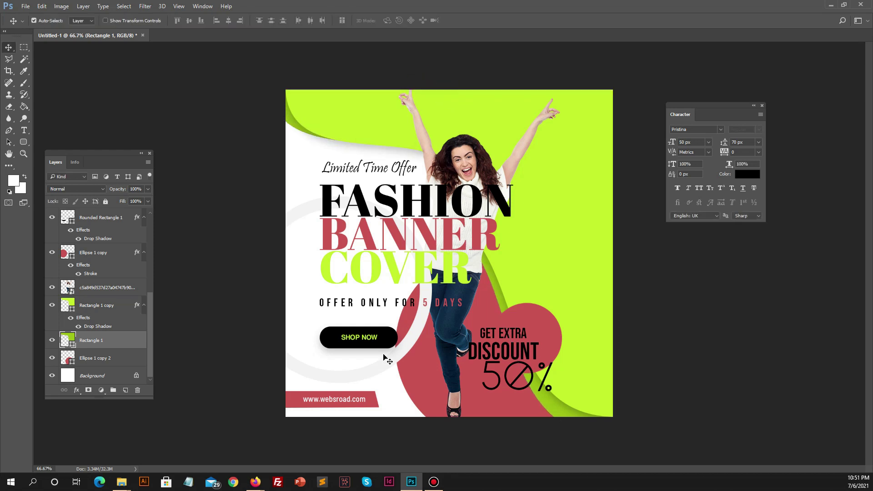
left_click(683, 315)
double_click(127, 305)
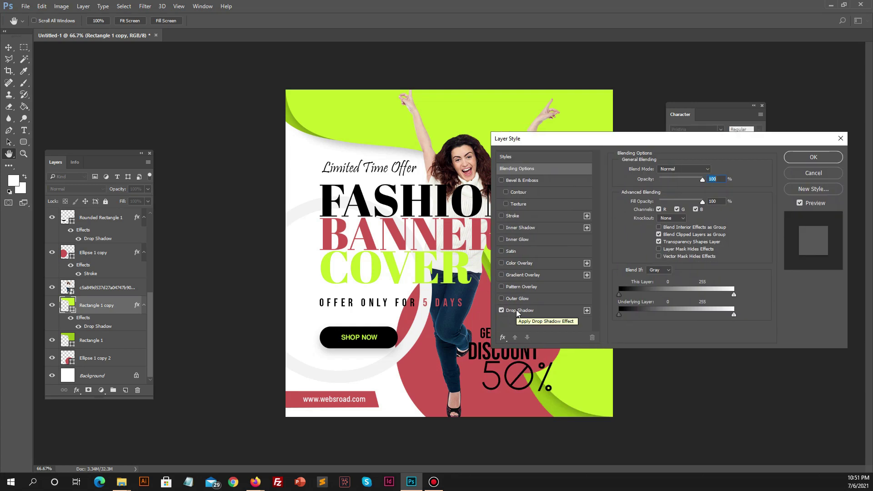
left_click(527, 274)
left_click_drag(672, 141, 733, 118)
left_click(736, 200)
left_click(714, 229)
left_click(697, 187)
left_click(654, 207)
left_click_drag(776, 158, 734, 157)
left_click_drag(738, 191, 739, 203)
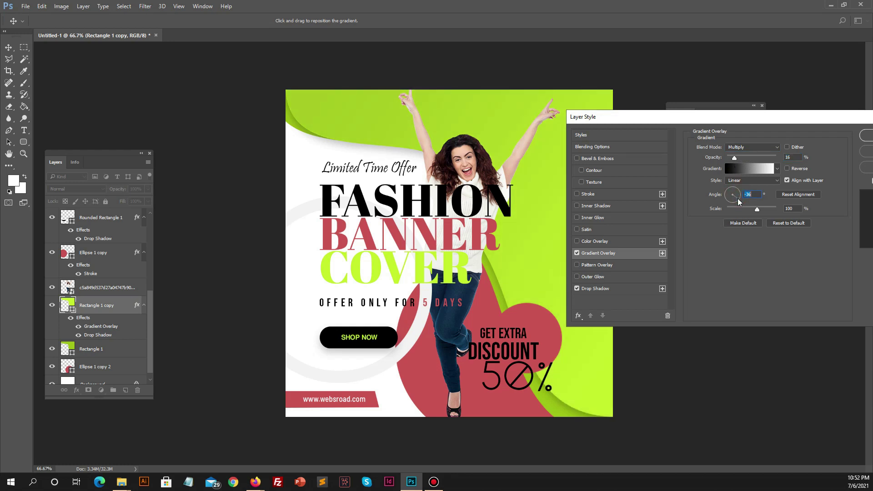
key("Escape")
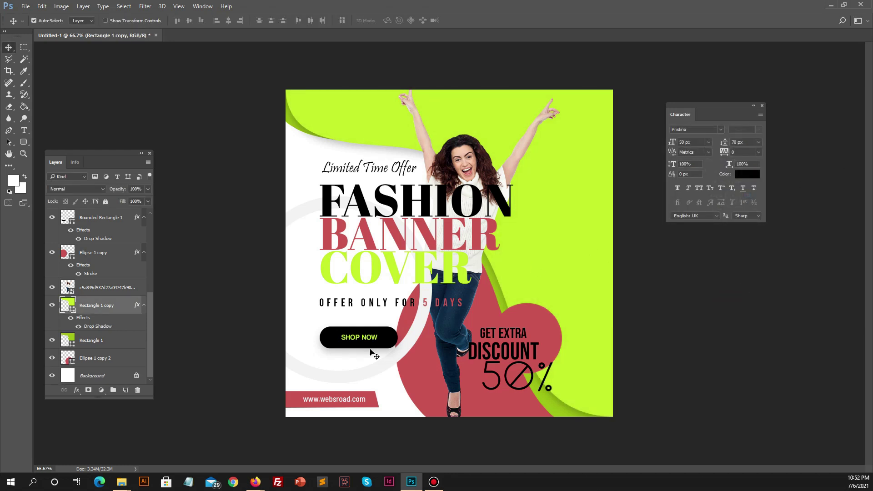
Duplicate the light gray ring onto the lime area beside the heading and scale the copy to about 139 px
left_click(356, 362)
left_click_drag(356, 361, 570, 345)
key("ctrl+t")
left_click_drag(646, 366, 591, 278)
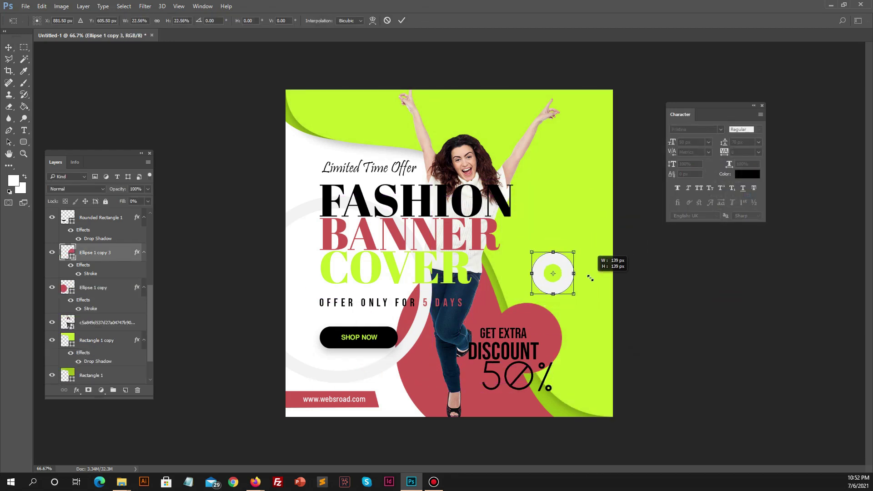
key("Return")
Set the small ring's stroke size to 13 px
double_click(124, 251)
left_click(281, 167)
left_click_drag(423, 121, 274, 80)
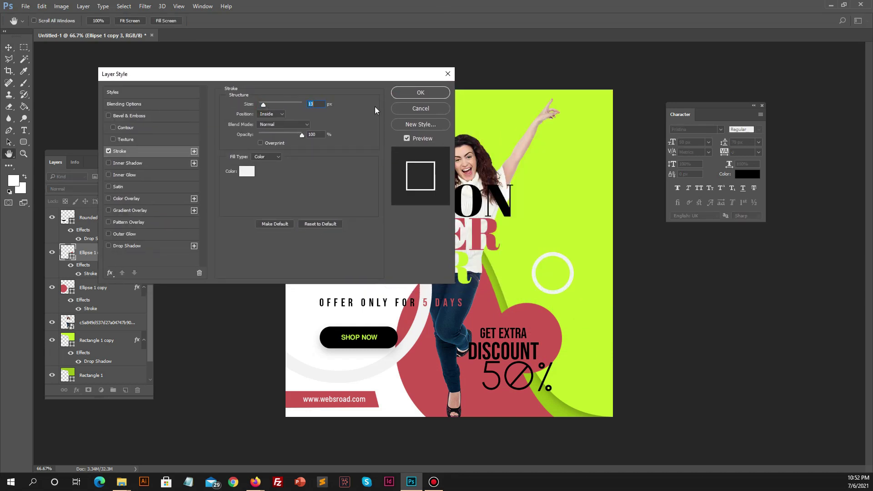
left_click(421, 93)
Move the small ring around the woman's raised hand near the canvas's right side and send it behind her photo
key("v")
left_click_drag(560, 274, 547, 121)
key("ctrl+bracketleft")
key("ctrl+bracketleft")
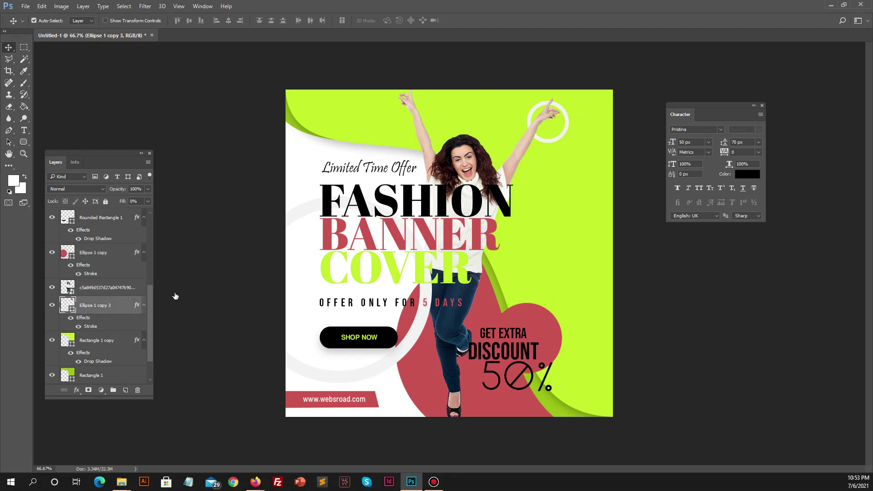
Lower the small ring's stroke opacity to 54 percent
double_click(142, 299)
left_click(119, 151)
left_click(282, 140)
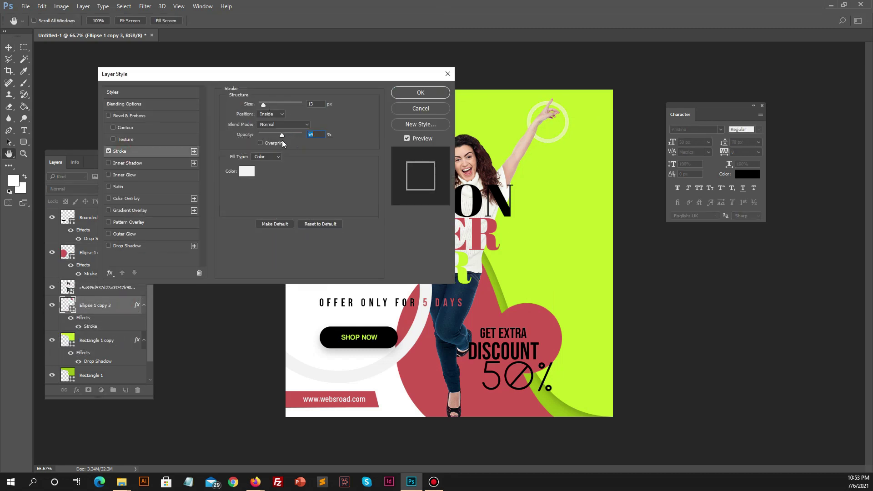
left_click(408, 93)
Duplicate the small ring onto the lime area below the woman's raised hand and scale the copy to about 64 px
left_click_drag(559, 132, 548, 243)
key("ctrl+t")
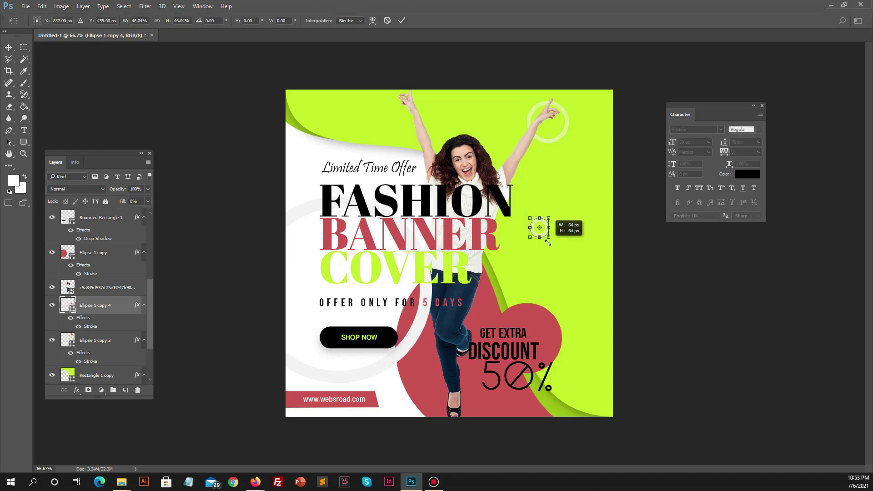
key("Return")
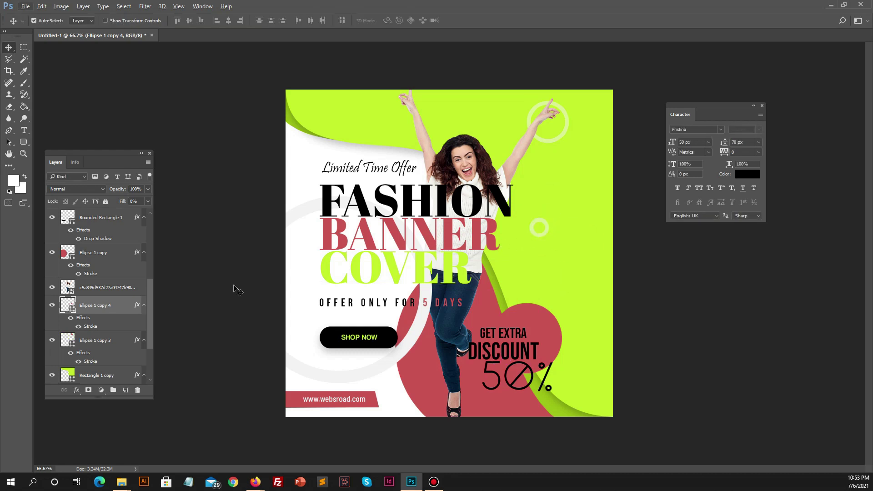
double_click(132, 304)
key("Return")
Try further positions for the tiny ring above the heading and near the model's feet, and delete the ring beside the heading
left_click_drag(539, 228, 337, 119)
left_click_drag(498, 258, 432, 391)
left_click(541, 225)
key("Delete")
Draw a small square with the Rectangle tool on the lime area and fill it with the pale lime of the raised-hand ring
left_click(24, 143)
left_click(55, 142)
left_click_drag(556, 253, 560, 176)
key("v")
double_click(67, 340)
left_click(548, 141)
left_click(290, 101)
Duplicate the pale square beside the heading and near the canvas's right edge, and resize one copy
left_click_drag(345, 122, 552, 185)
left_click_drag(551, 184, 587, 252)
left_click_drag(432, 390, 575, 342)
key("ctrl+t")
key("Return")
left_click(658, 294)
Duplicate the tiny ring beside the red discount shape and adjust the positions of the pale squares around the model
left_click(549, 228)
left_click_drag(549, 227, 564, 328)
left_click_drag(577, 344, 486, 408)
left_click_drag(432, 390, 437, 387)
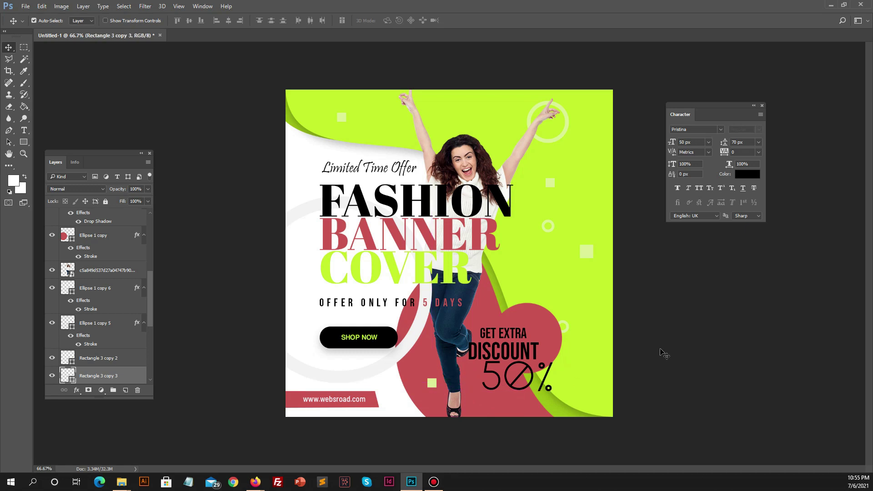
left_click(588, 253)
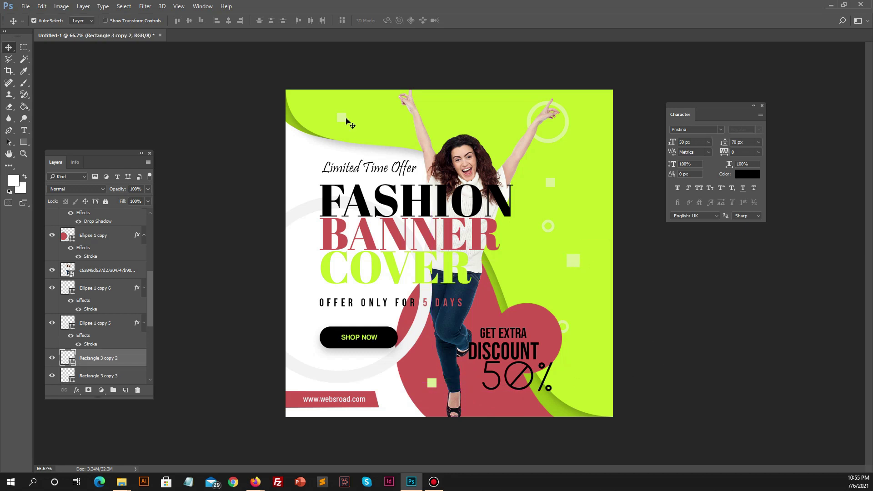
Set the font size of the digit 5 in the offer line to 60 px
left_click(24, 131)
left_click_drag(430, 303, 422, 303)
left_click(709, 143)
left_click(706, 296)
left_click(10, 47)
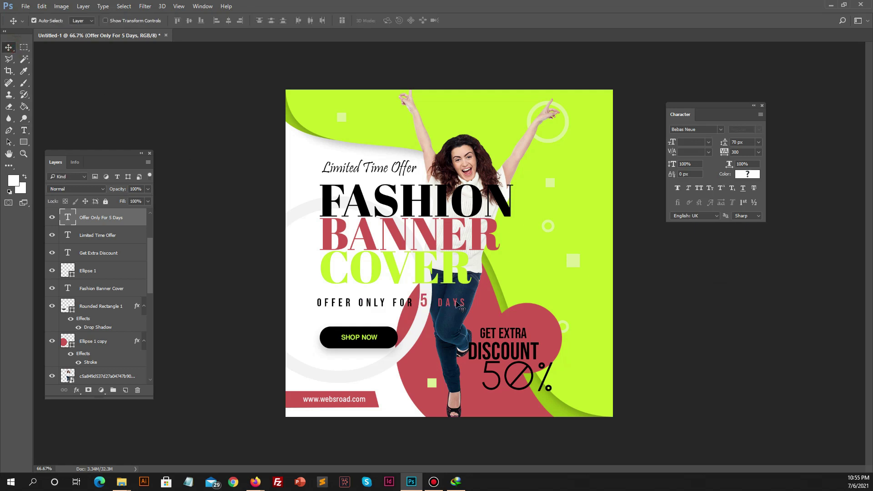
Nudge the offer line slightly to the right beneath the heading
key("Right")
key("Right")
key("Right")
key("Right")
key("Right")
key("Right")
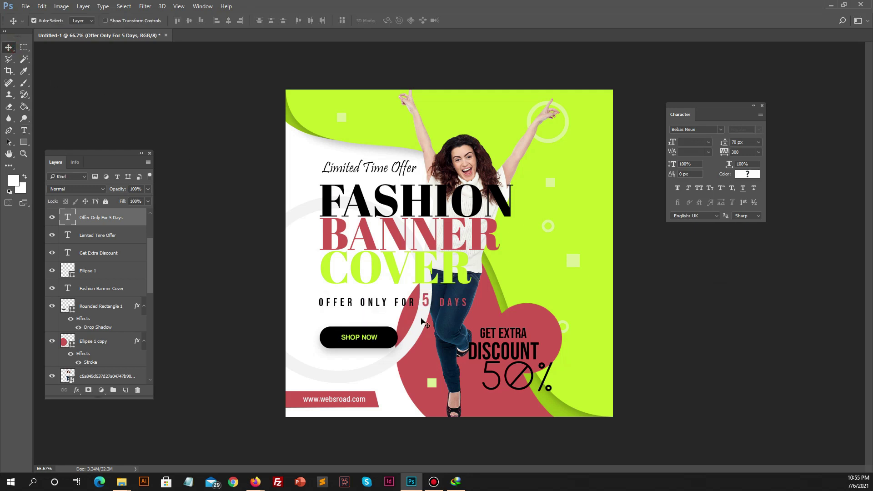
left_click(477, 318)
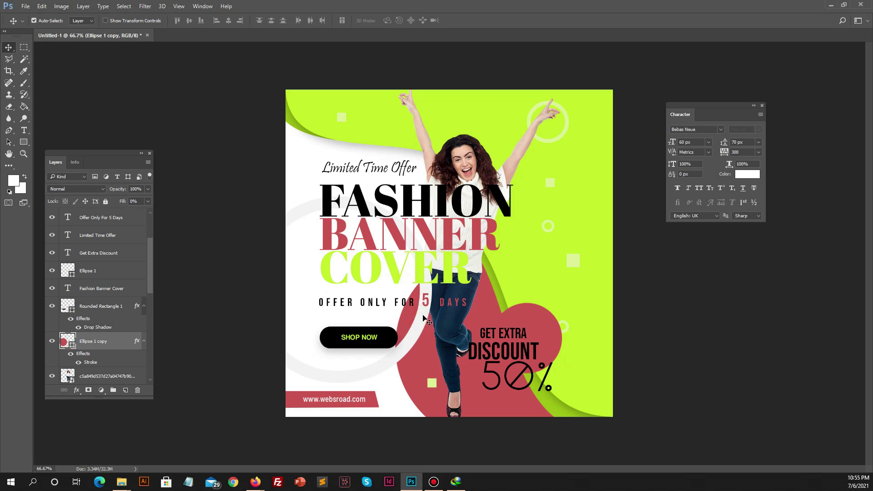
Set the offer line's tracking to 200 with its start under the heading's edge, and shift the large ring up and left
left_click(411, 305)
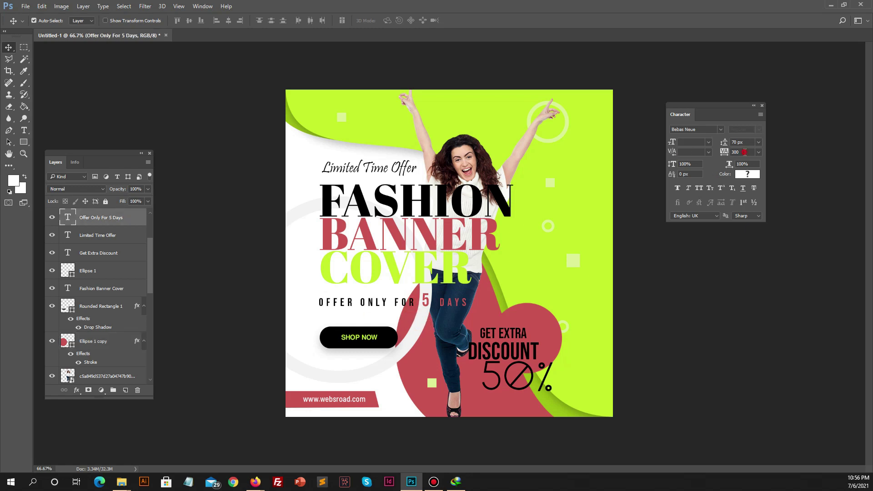
type("200")
left_click_drag(349, 301, 351, 305)
left_click_drag(423, 319, 391, 290)
Color "5 DAYS" in the offer line white and move the large light ring down and right behind the Shop Now button
left_click(27, 130)
left_click(747, 174)
left_click(299, 281)
left_click(290, 101)
left_click(11, 47)
left_click(410, 310)
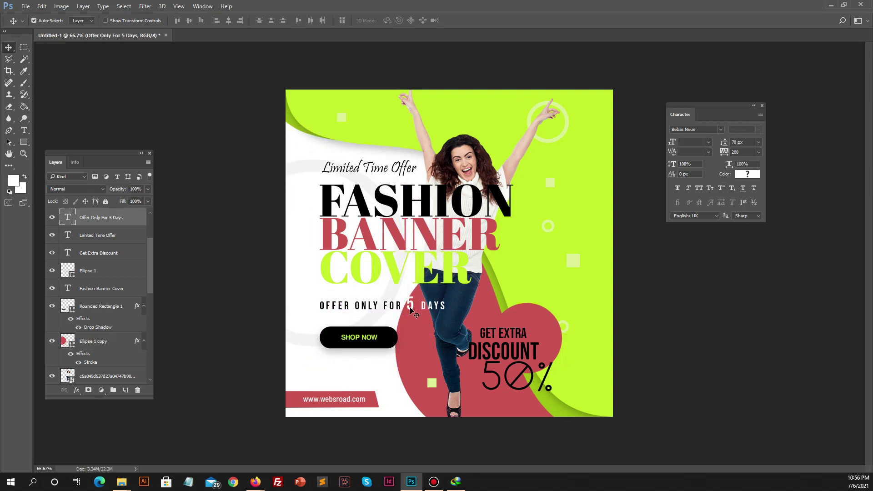
left_click_drag(369, 321, 414, 349)
Recolor "5 DAYS" lime (#c3ee2c) at 48 px and realign the offer line under the heading
double_click(382, 306)
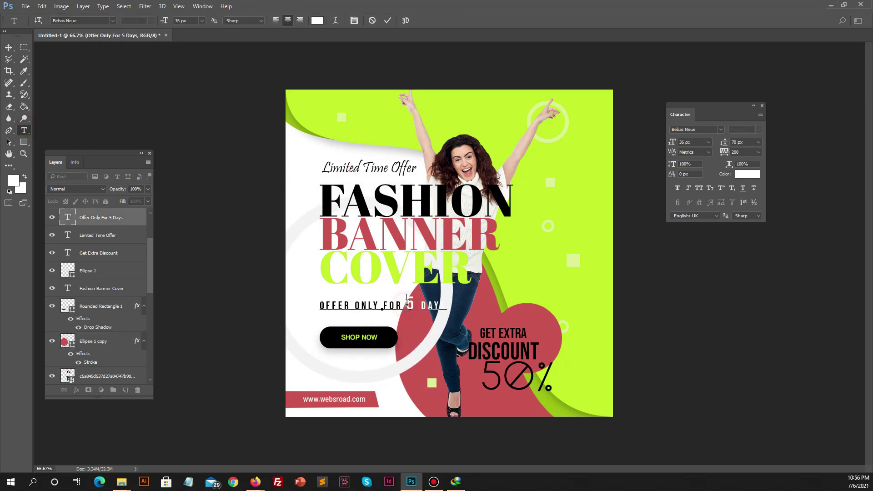
left_click(742, 177)
left_click(594, 225)
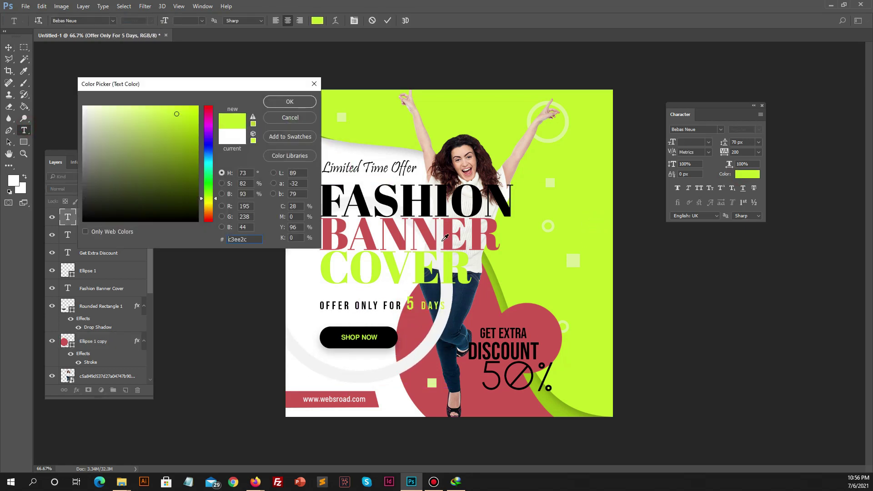
left_click(290, 103)
left_click(708, 142)
left_click(693, 286)
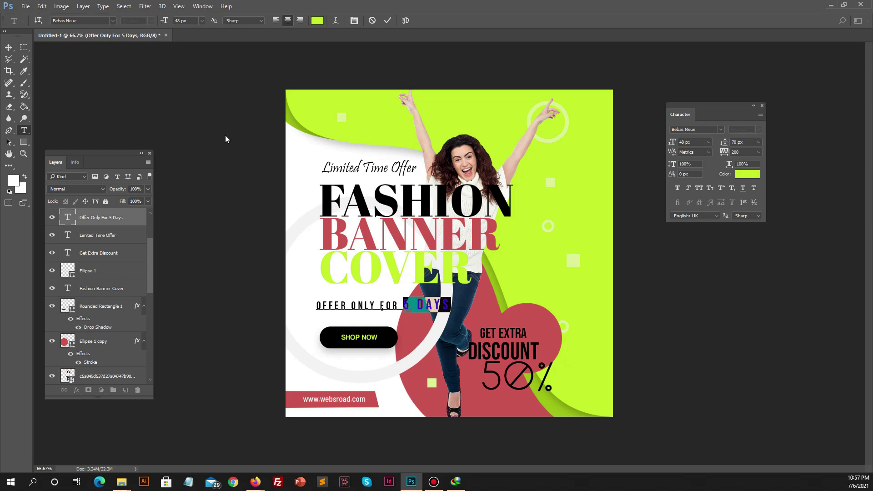
left_click(9, 48)
left_click_drag(422, 308, 425, 308)
Set "5 DAYS" in the offer line to 60 px with tracking 0
left_click(22, 130)
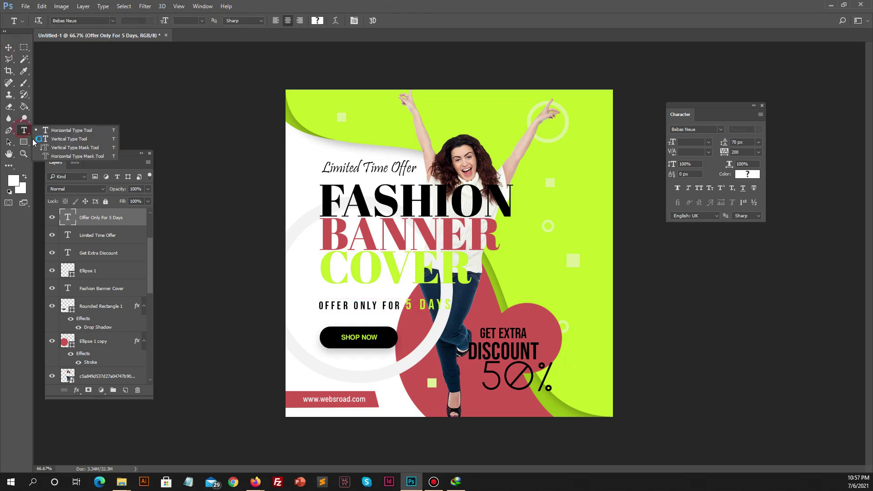
left_click(708, 142)
left_click(693, 298)
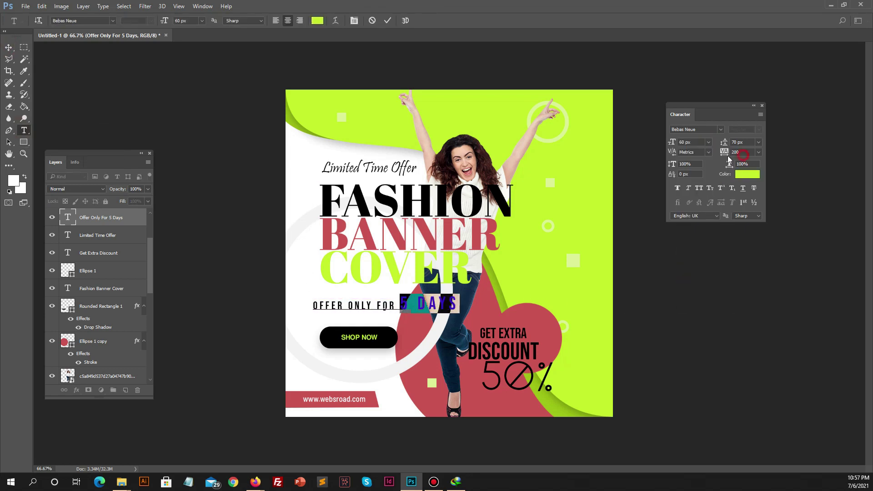
key("Return")
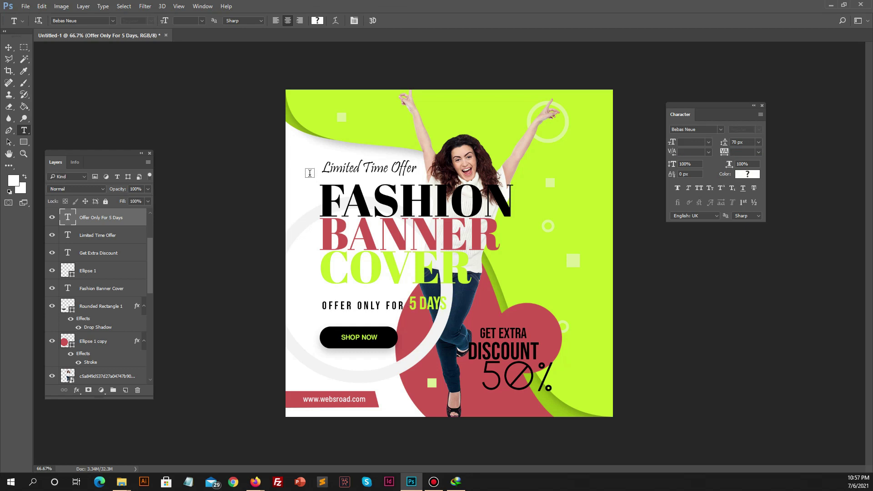
Change the color of the enlarged "5 DAYS" text back to white (#ffffff)
left_click_drag(412, 301, 552, 294)
left_click(749, 175)
left_click(388, 334)
left_click(439, 325)
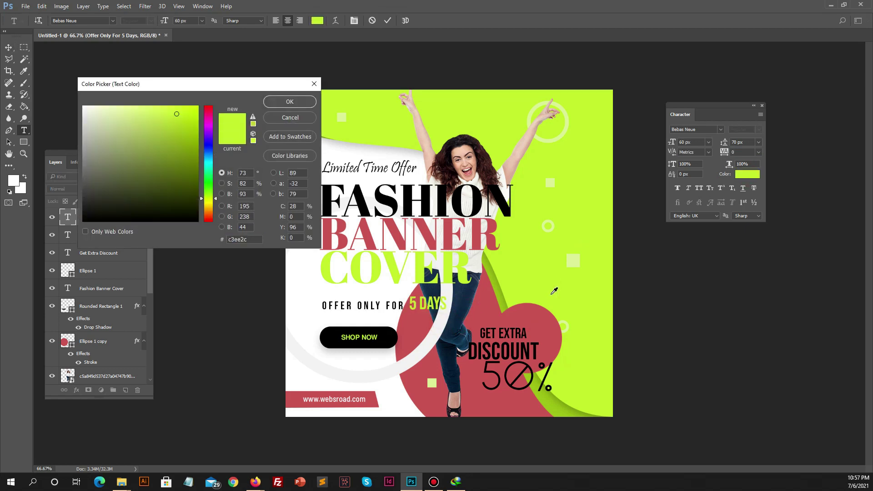
left_click(395, 399)
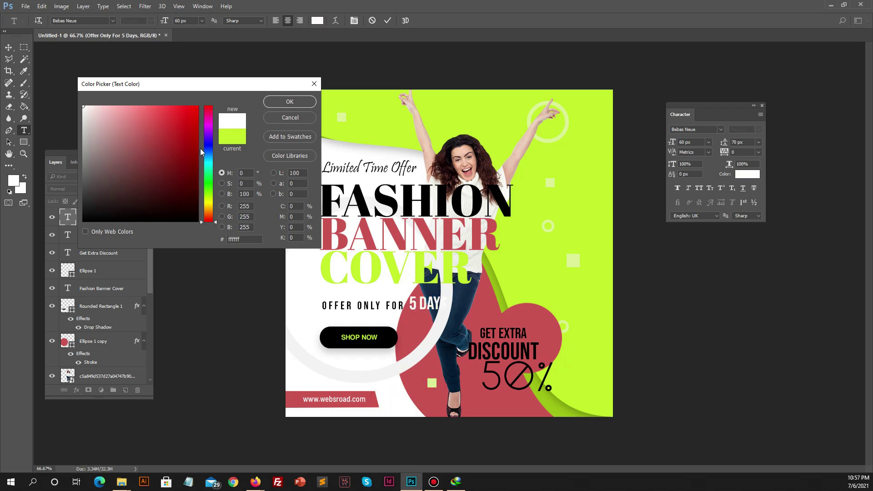
left_click(289, 102)
key("ctrl+Return")
Move the Shop Now button and its label down to leave space under the offer line
key("v")
left_click(392, 339)
left_click(373, 338, "shift")
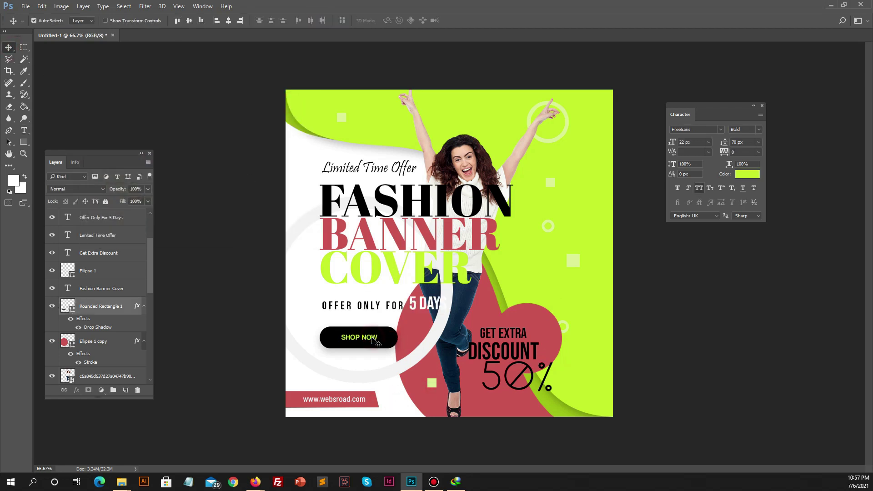
key("shift+Down")
key("shift+Down")
key("shift+Down")
key("shift+Down")
key("shift+Down")
key("shift+Down")
key("shift+Down")
key("shift+Down")
key("shift+Up")
Put "5 DAYS" on its own line in red (#ce5656) and move the offer text onto the lime area beside the heading
left_click(24, 131)
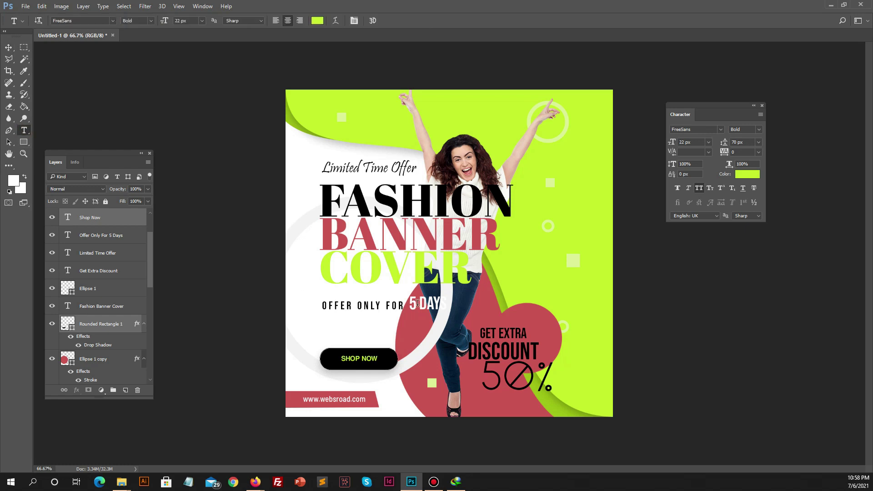
left_click(409, 305)
key("Return")
left_click_drag(406, 324, 345, 324)
left_click(746, 175)
left_click(384, 252)
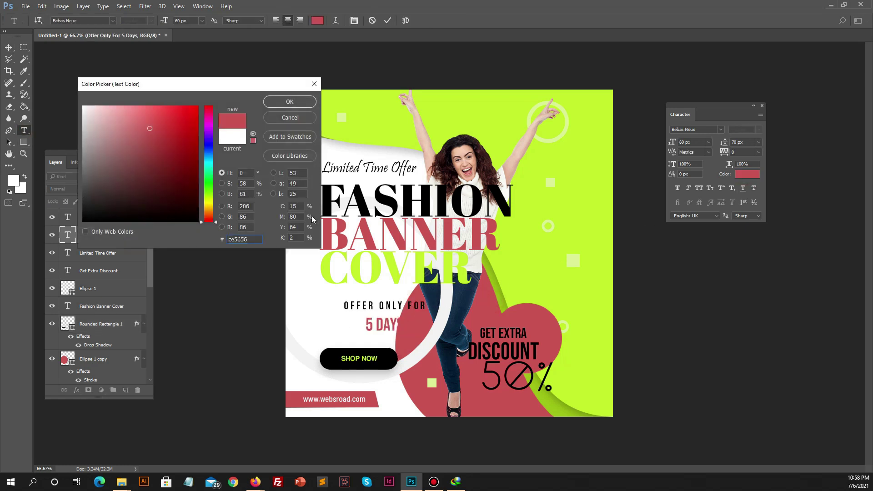
left_click(299, 110)
key("ctrl+Return")
key("v")
left_click_drag(391, 305, 562, 260)
Move the "Limited Time Offer" line and the three-line heading down together
left_click(382, 233)
left_click(362, 170, "shift")
key("shift+Down")
key("shift+Down")
key("shift+Down")
key("shift+Down")
key("shift+Down")
key("shift+Down")
key("shift+Down")
key("shift+Down")
key("shift+Up")
key("shift+Up")
Fine-tune the vertical position of the Shop Now button and its label, placing them slightly higher below the heading
left_click(381, 361)
left_click(373, 361, "shift")
key("shift+Up")
key("shift+Up")
key("shift+Up")
key("shift+Up")
key("shift+Up")
key("shift+Up")
key("shift+Up")
key("shift+Up")
key("shift+Down")
key("shift+Down")
key("shift+Down")
key("shift+Down")
key("shift+Down")
key("shift+Down")
key("shift+Down")
key("alt+Tab")
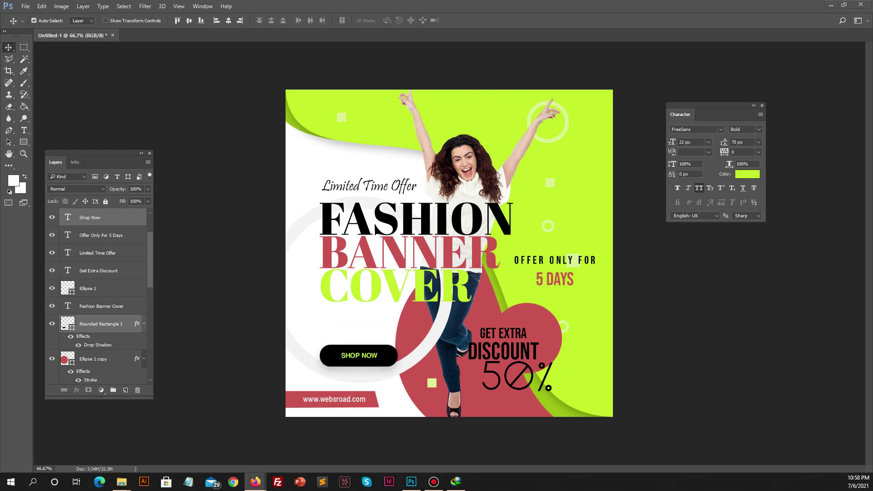
key("alt+Tab")
key("Up")
key("Up")
key("Up")
key("Up")
key("Up")
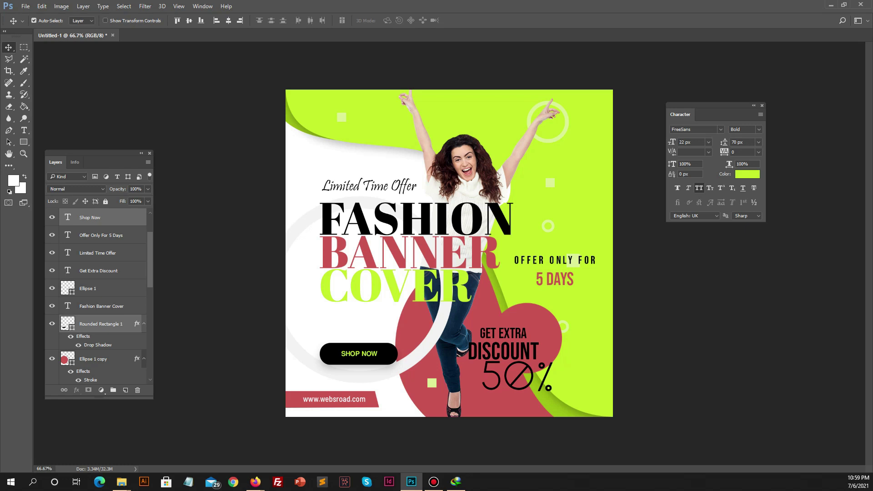
Duplicate the offer text below the heading and replace its content with the "Lorem ipsum dolor sit amet, consectetur adipiscing elit" placeholder sentence
key("alt+Tab")
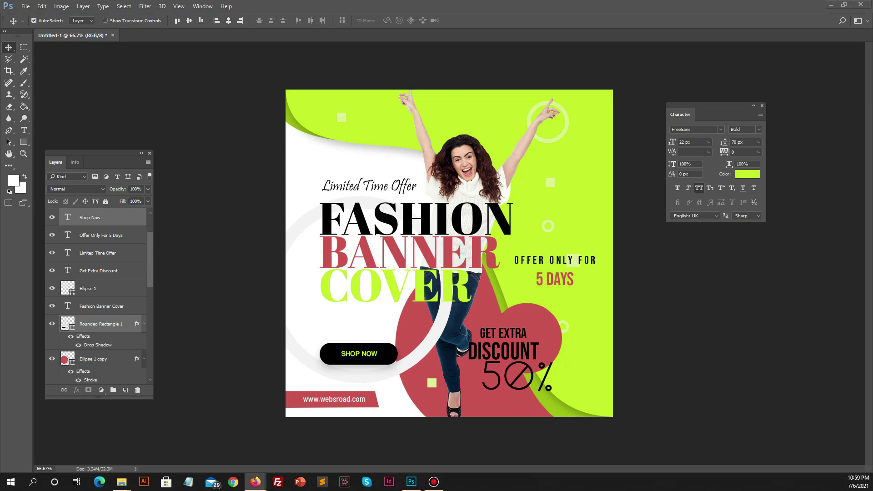
left_click_drag(565, 282, 375, 337, "alt")
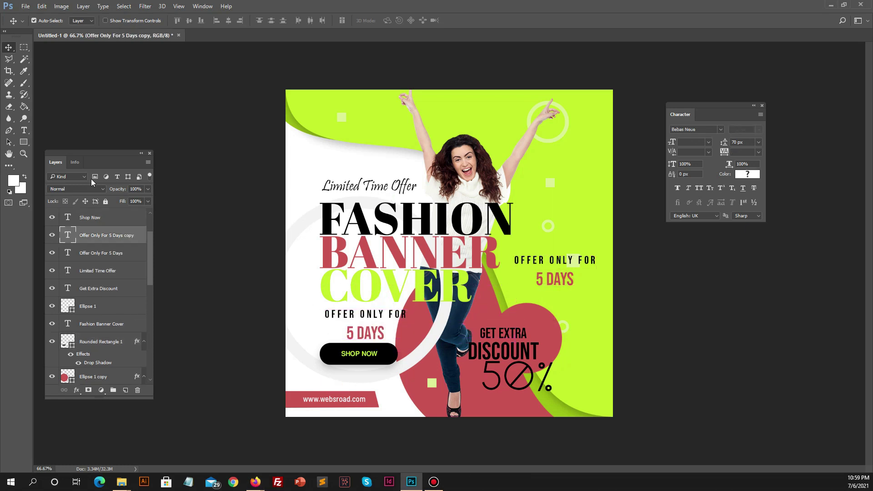
left_click(24, 130)
left_click(383, 318)
key("ctrl+a")
type("LOREM IPSUM DOLOR SIT AMET, CONSECTETUR ADIPISCING ELIT, SED DO EIUSMOD TEMPOR INCIDIDUNT UT LABORE ET DOLORE MAGNA ALIQUA.")
Try to change the placeholder sentence's font to Lato
key("ctrl+a")
left_click(702, 131)
type("lato")
key("Return")
key("BackSpace")
key("ctrl+z")
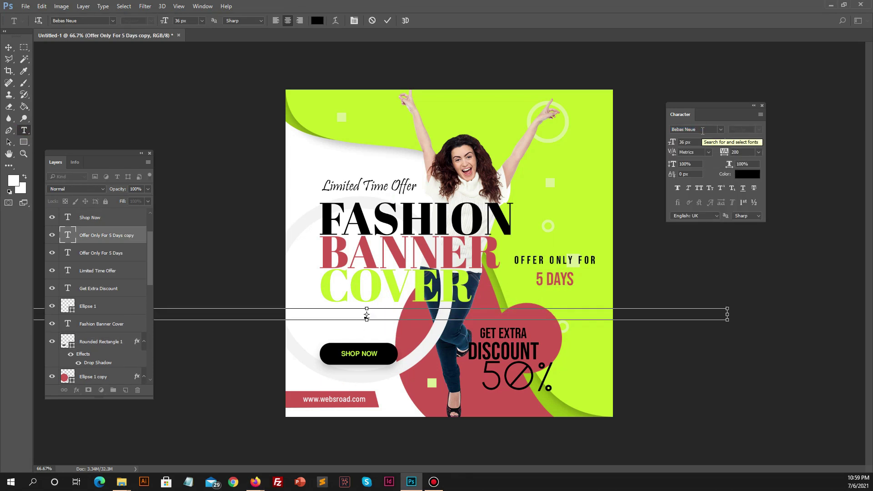
Set the placeholder sentence to Arimo Regular, 24 px, with tracking 0
left_click(702, 131)
type("arimo")
left_click(712, 160)
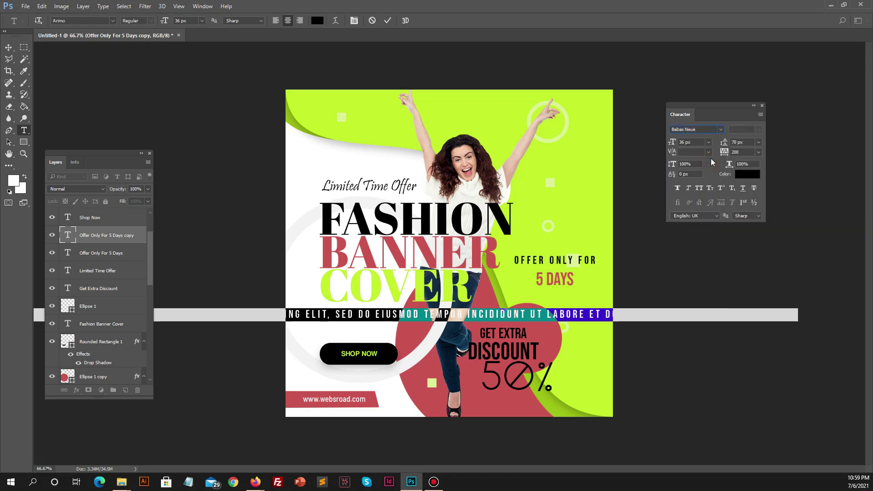
left_click(709, 142)
left_click(701, 258)
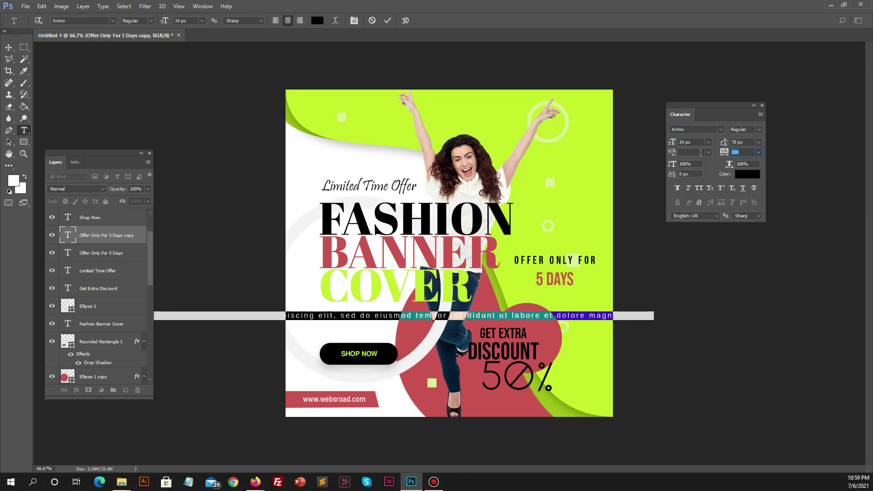
type("0")
key("Return")
Move the placeholder sentence below the heading so it starts at the heading's left edge
key("v")
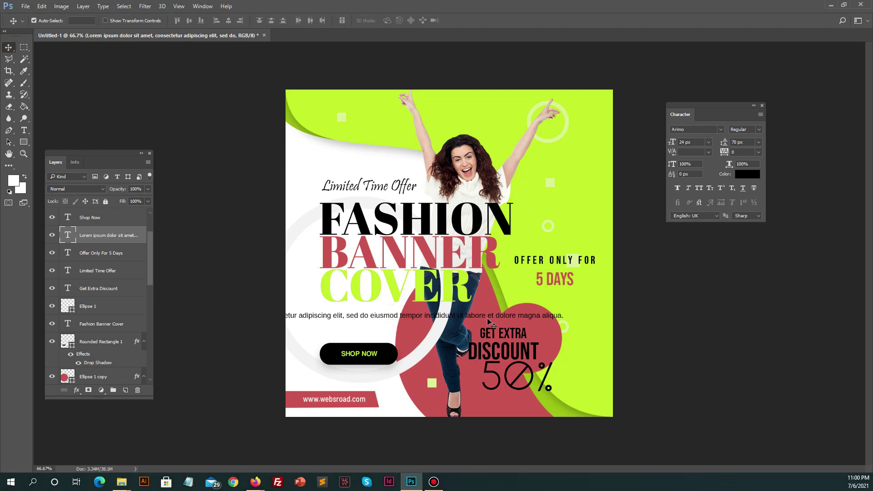
left_click_drag(476, 319, 651, 320)
left_click_drag(626, 325, 626, 324)
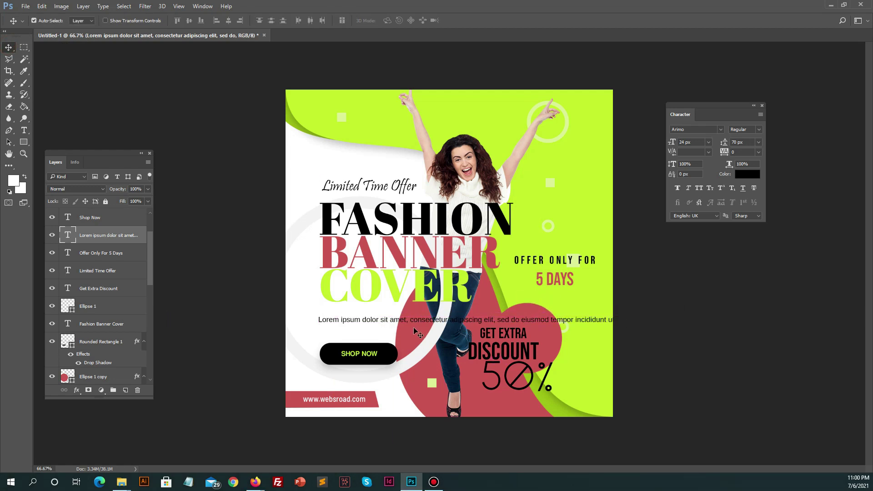
Move the "Limited Time Offer" line and the heading up together to open space above the placeholder sentence
left_click(366, 187)
left_click(355, 249, "shift")
left_click_drag(356, 250, 354, 234)
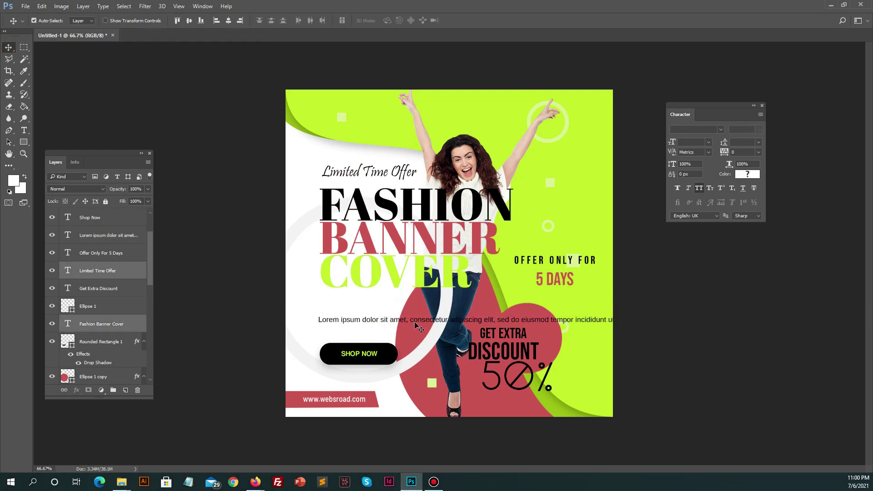
Move the placeholder sentence up, closer to the underside of the heading
left_click(416, 323)
key("shift+Up")
key("shift+Up")
key("shift+Up")
key("shift+Up")
key("shift+Up")
Break the placeholder sentence into two lines after "adipiscing elit," and left-align the whole text
left_click(24, 130)
left_click(497, 306)
key("Return")
key("ctrl+a")
left_click(275, 21)
left_click(275, 20)
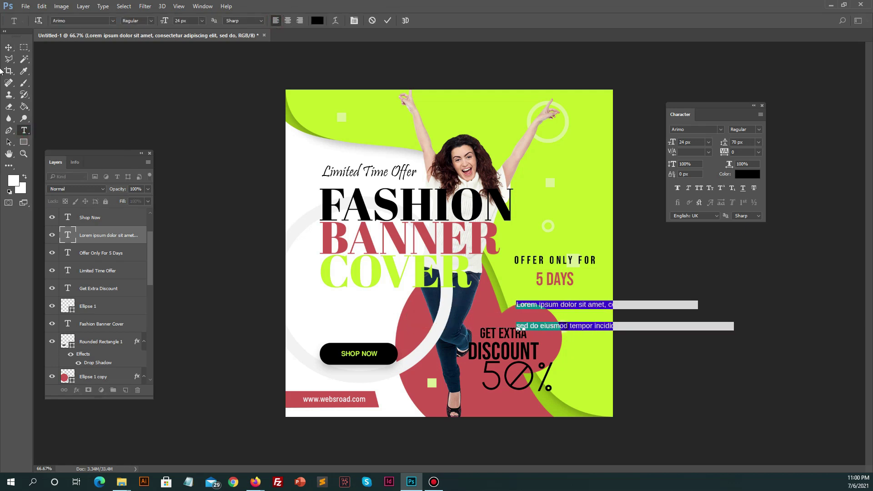
Set the placeholder text's leading to 40 px and place it directly below the heading, starting at the heading's left edge
left_click(681, 142)
mouse_move(739, 143)
left_mouse_down()
mouse_move(713, 145)
mouse_move(729, 144)
left_mouse_up()
type("50")
key("Return")
type("40")
key("Return")
key("v")
left_click_drag(551, 310, 360, 307)
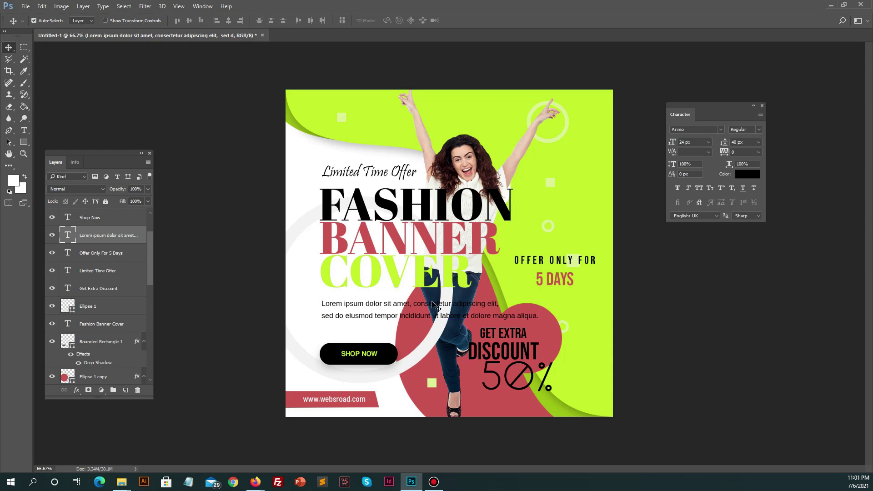
Delete the placeholder text and move the "Limited Time Offer" line and the heading down together to fill the gap
key("Delete")
left_click(375, 247)
left_click(381, 176, "shift")
key("shift+Down")
key("shift+Down")
key("shift+Down")
key("shift+Down")
key("shift+Down")
key("shift+Down")
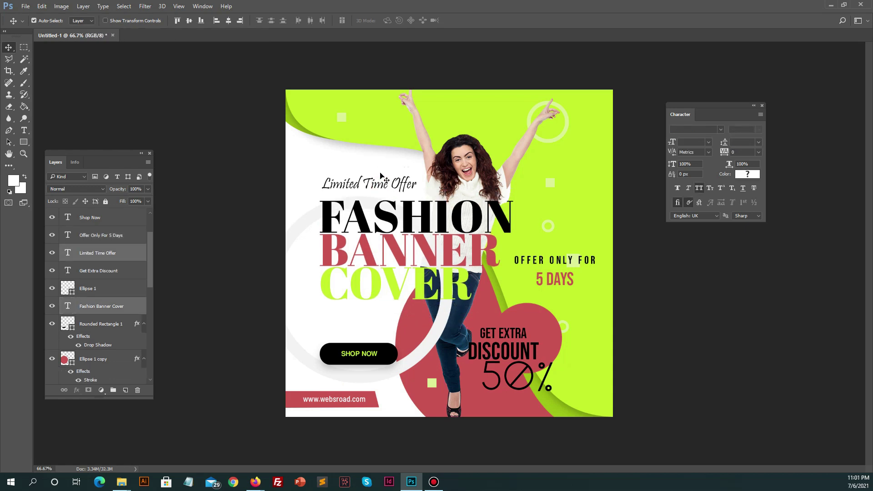
Move the Shop Now button and its label up together, closer to the heading
left_click(375, 358)
key("shift+Up")
key("shift+Up")
key("shift+Up")
key("shift+Up")
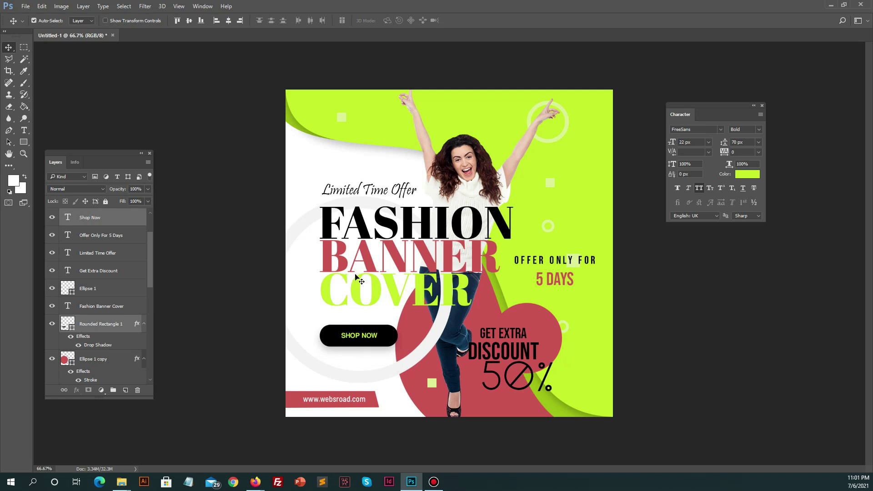
Duplicate the red strip behind the web address and fill the copy with lime sampled from the banner background
left_click(375, 400)
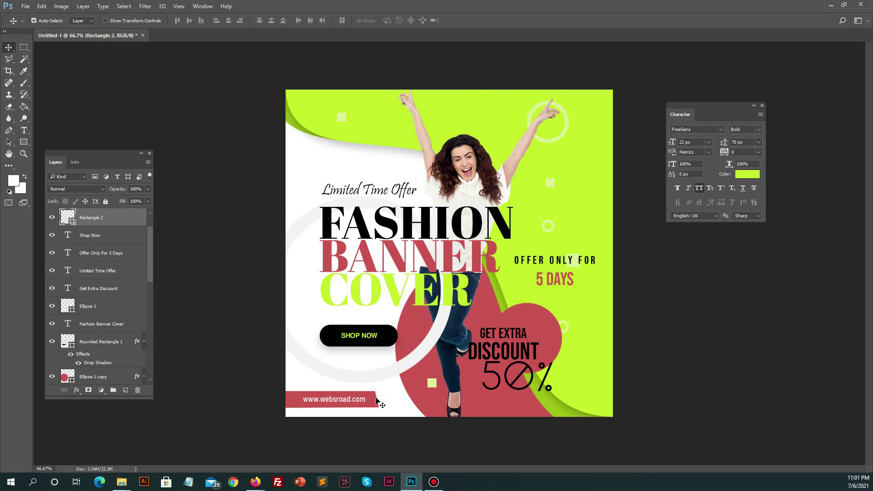
key("ctrl+j")
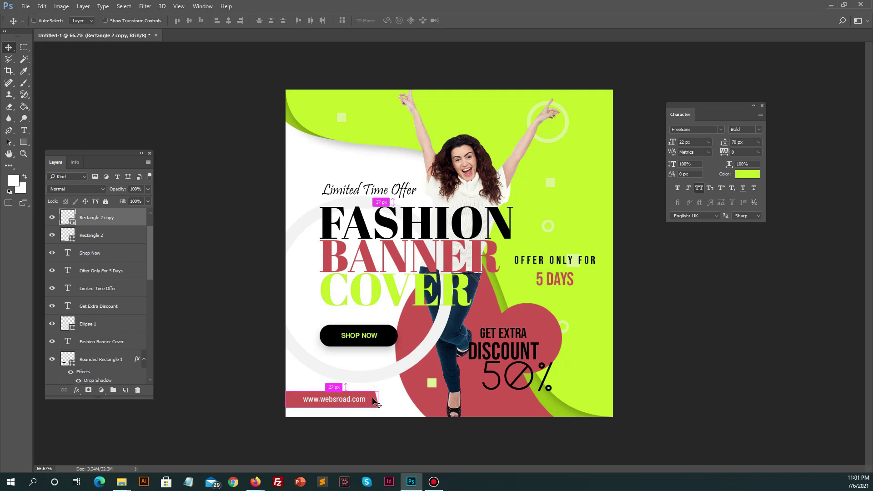
double_click(67, 219)
left_click(350, 131)
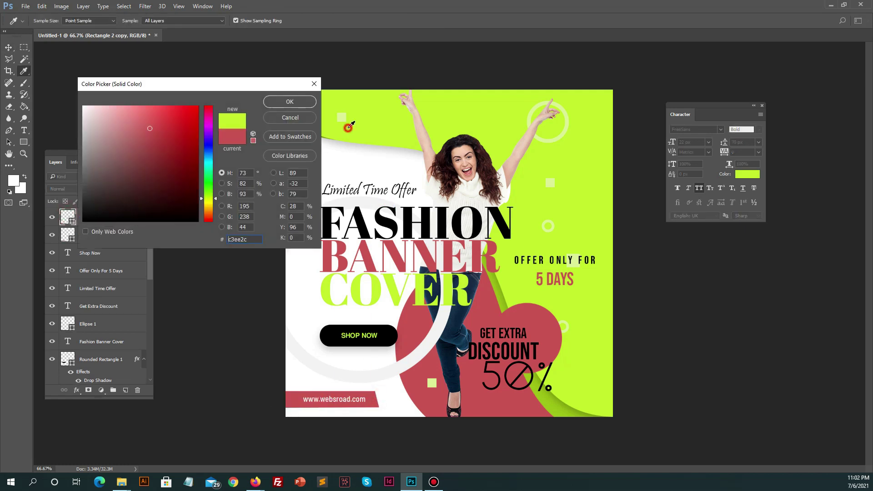
left_click(289, 101)
Narrow the lime strip copy to a thin accent at the banner's left edge, beside the web address
left_click(25, 7)
left_click(221, 294)
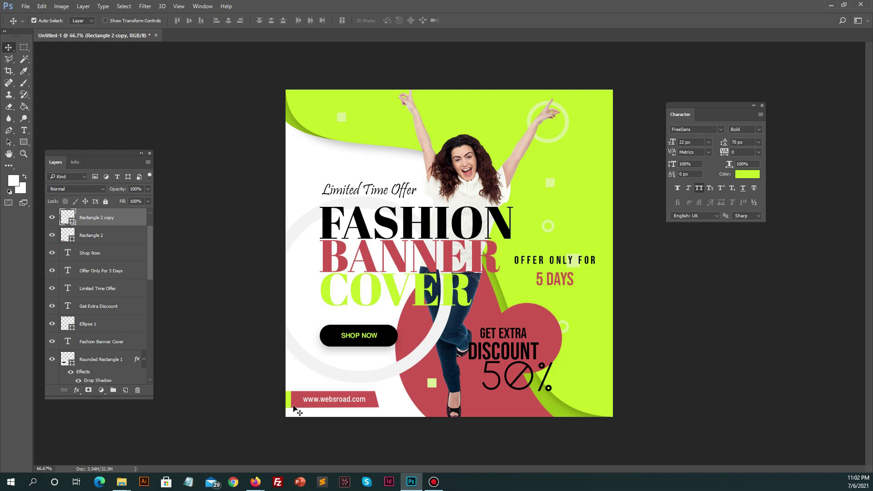
key("ctrl+t")
left_click_drag(291, 399, 290, 400)
key("Return")
Shift the web address text slightly left on its red strip and reduce its font size to 24 px
left_click(323, 402)
key("Left")
key("Left")
key("Left")
key("Left")
key("Left")
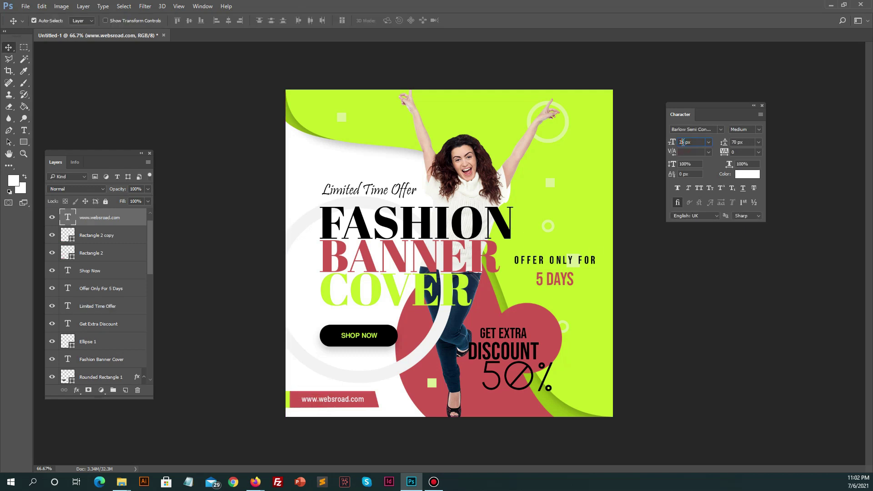
key("Down")
key("Down")
left_click(660, 267)
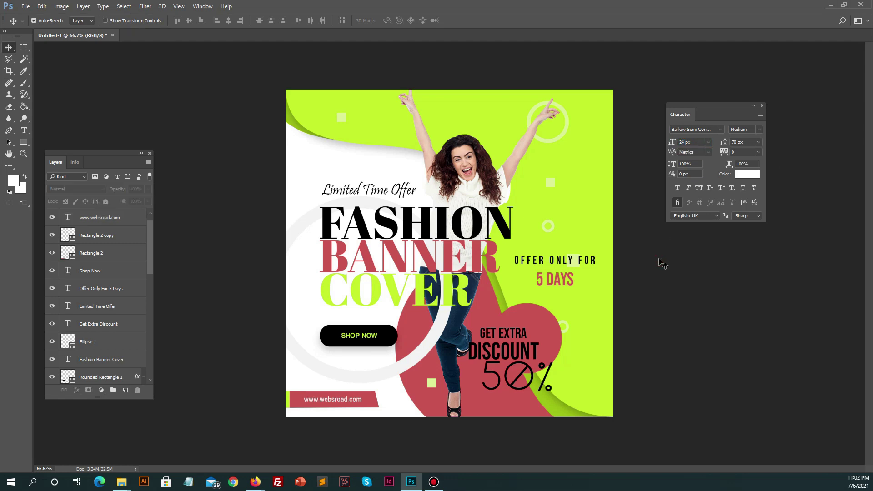
Preview the finished banner in full-screen mode on a black background and return to the normal workspace
key("f")
key("f")
key("ctrl+plus")
key("ctrl+minus")
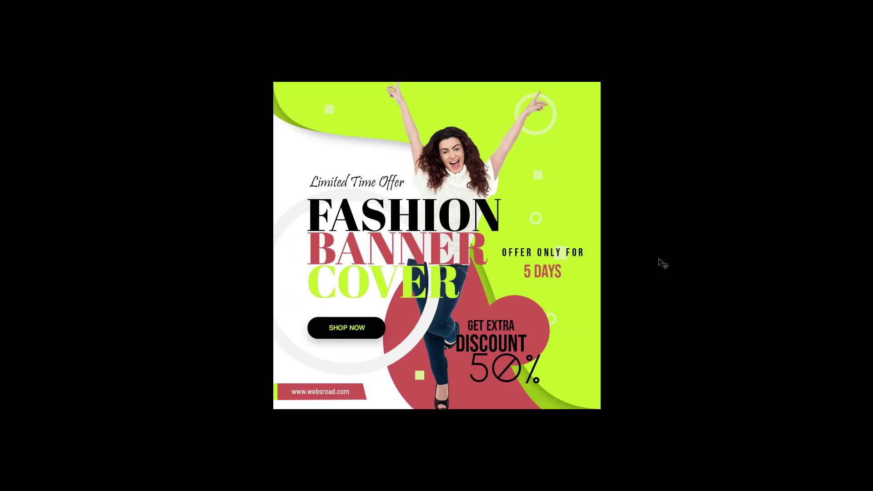
key("f")
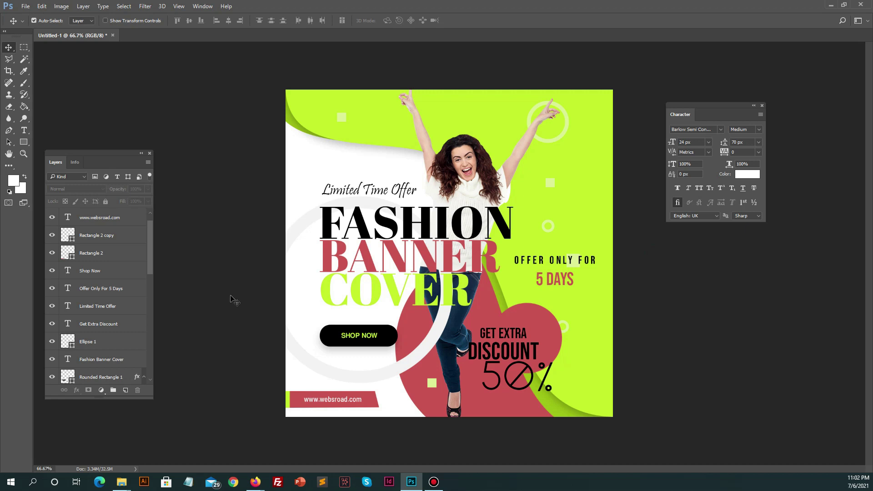